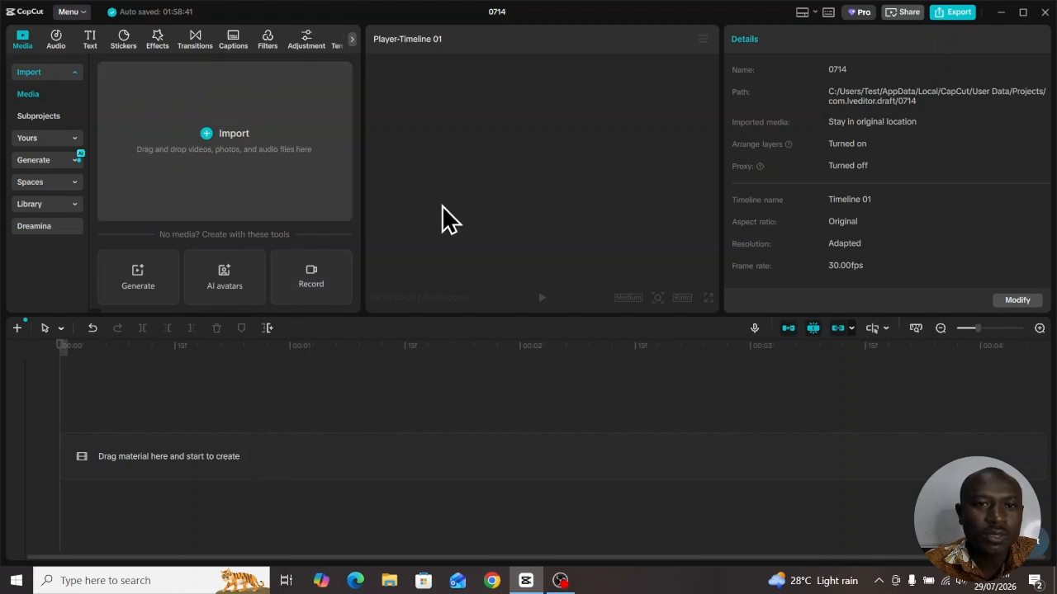
Add a square shape to the timeline, align it with the frame's upper-left corner and enlarge it to about 3529 × 1838 to cover the frame
{"action": "left_click", "coordinate": [123, 40]}
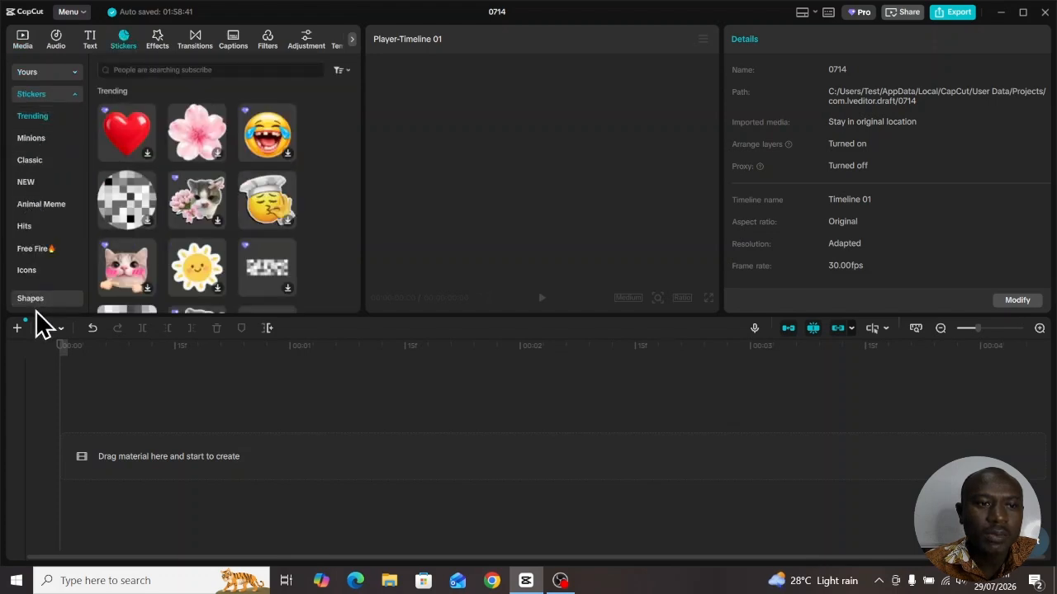
{"action": "left_click", "coordinate": [32, 302]}
{"action": "left_click", "coordinate": [125, 100]}
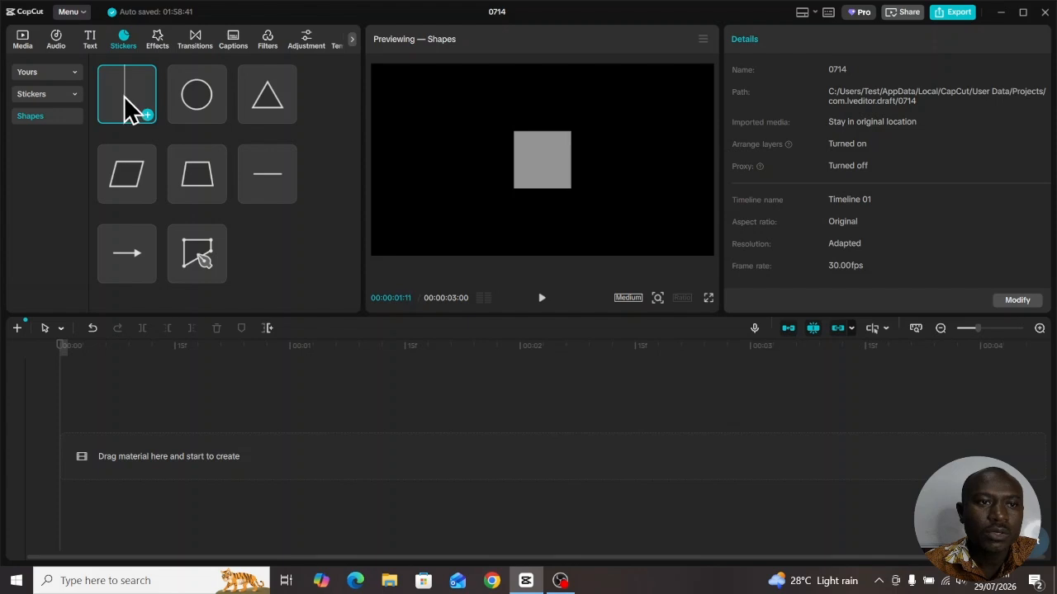
{"action": "left_click_drag", "start_coordinate": [124, 87], "coordinate": [124, 436]}
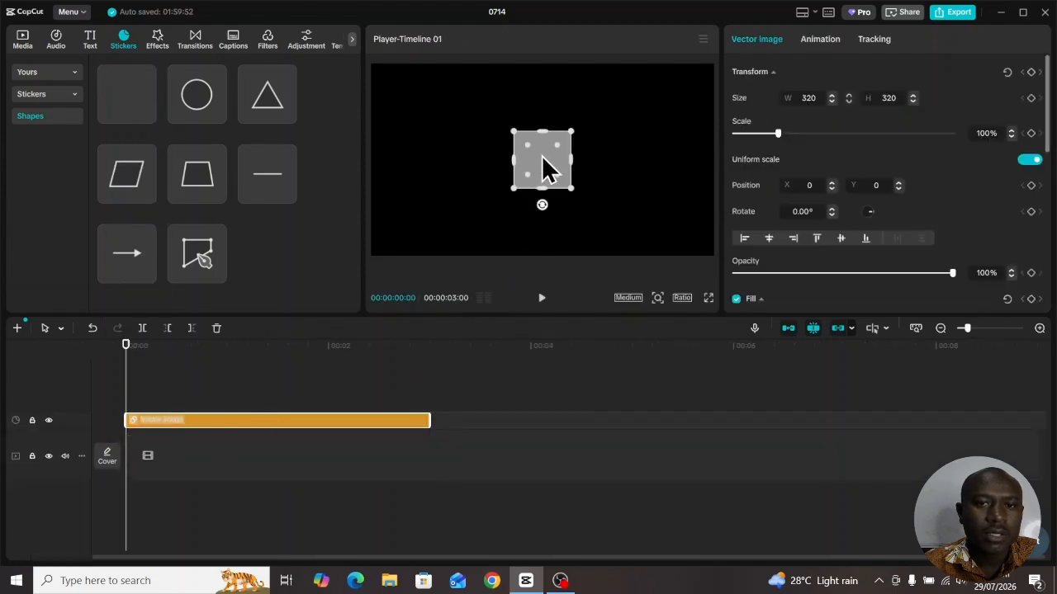
{"action": "left_click_drag", "start_coordinate": [542, 157], "coordinate": [400, 86]}
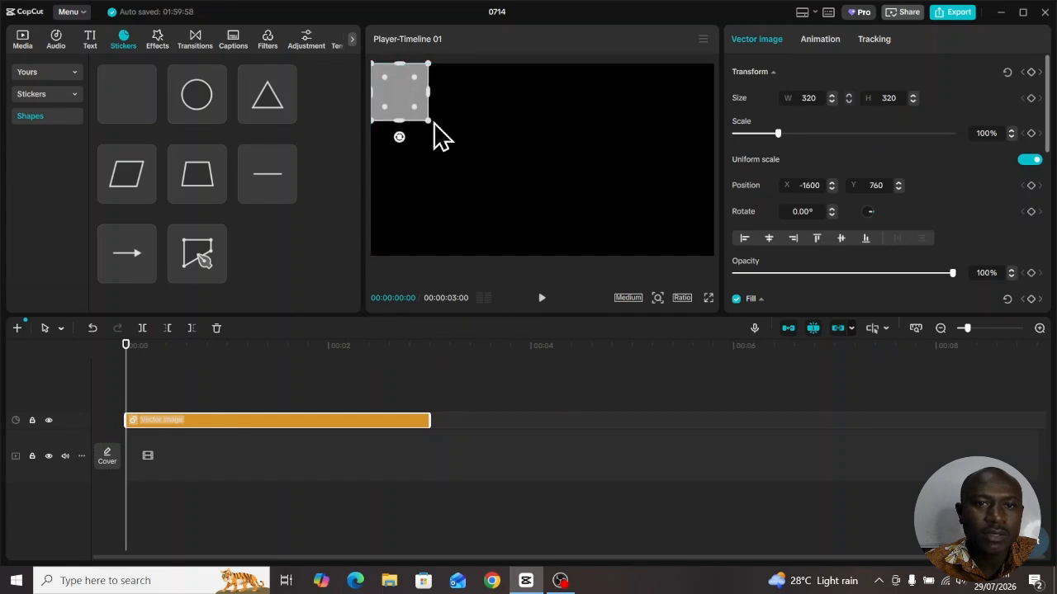
{"action": "left_click_drag", "start_coordinate": [432, 124], "coordinate": [720, 266]}
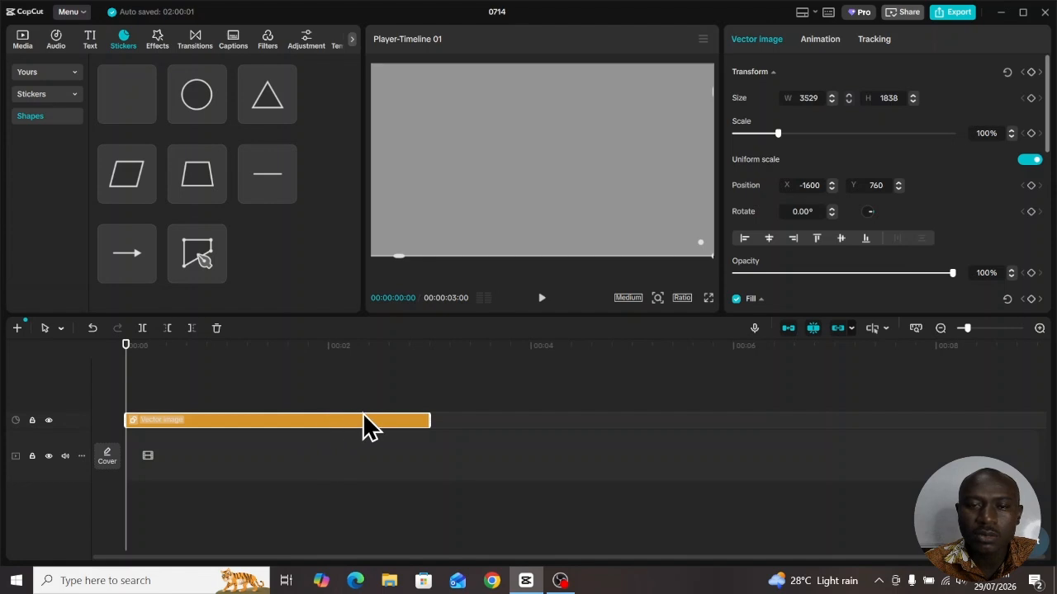
Change the background shape's fill to the very dark purple 0E0A14
{"action": "scroll", "coordinate": [754, 201], "scroll_direction": "down", "scroll_amount": 3}
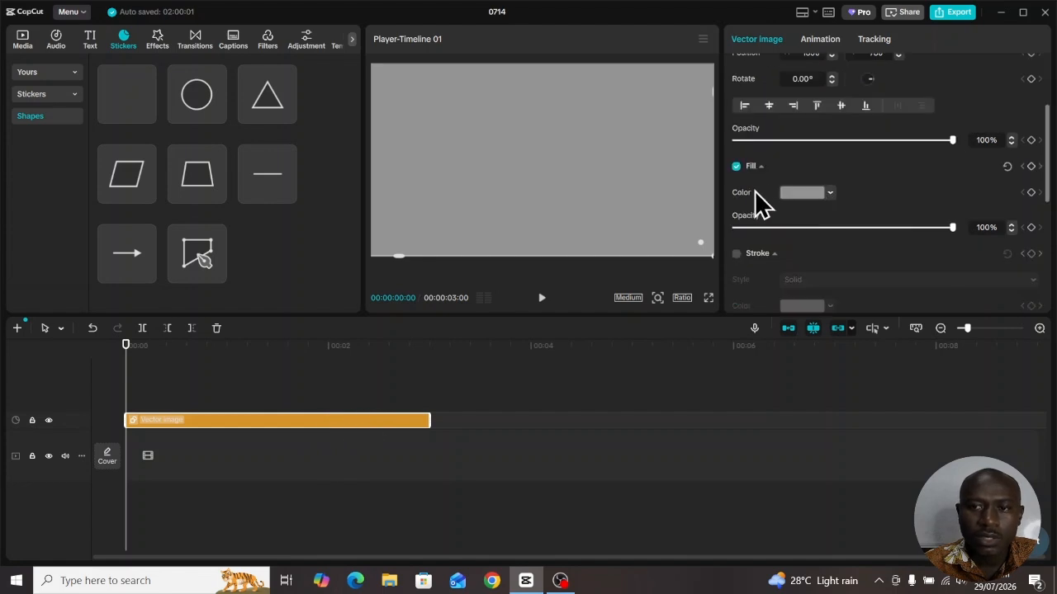
{"action": "left_click", "coordinate": [830, 194]}
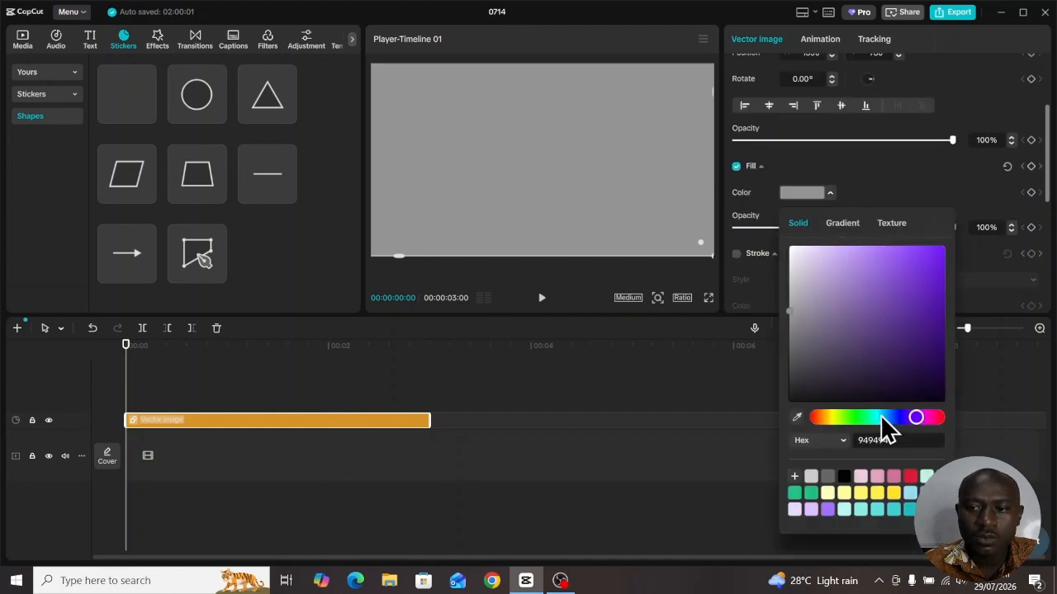
{"action": "left_click", "coordinate": [869, 391]}
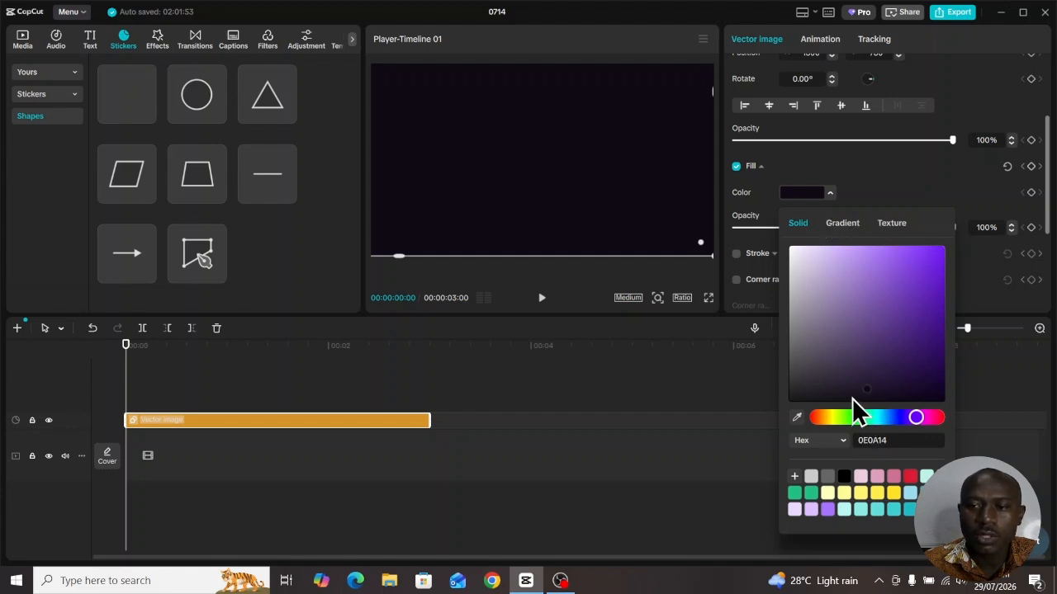
{"action": "left_click", "coordinate": [889, 176]}
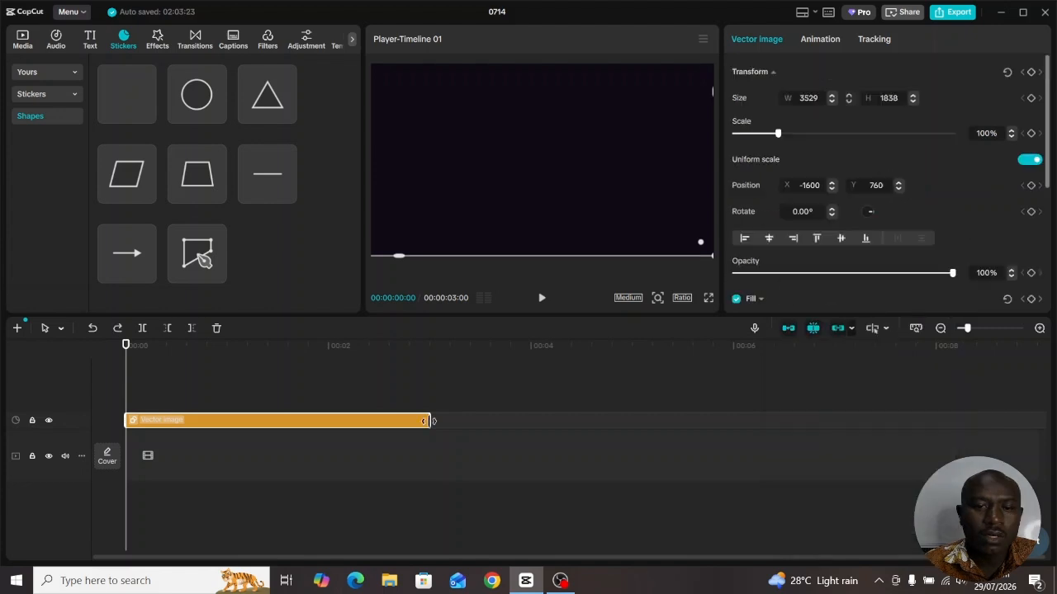
Extend the background shape's clip to about 10 seconds and convert it to a compound clip
{"action": "left_click_drag", "start_coordinate": [430, 421], "coordinate": [824, 420]}
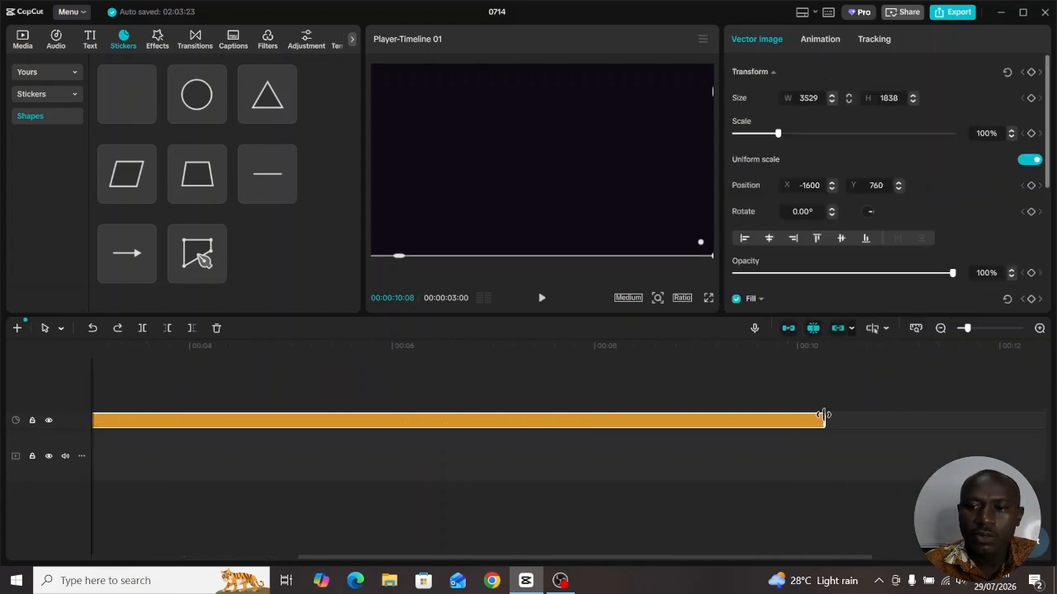
{"action": "right_click", "coordinate": [296, 418]}
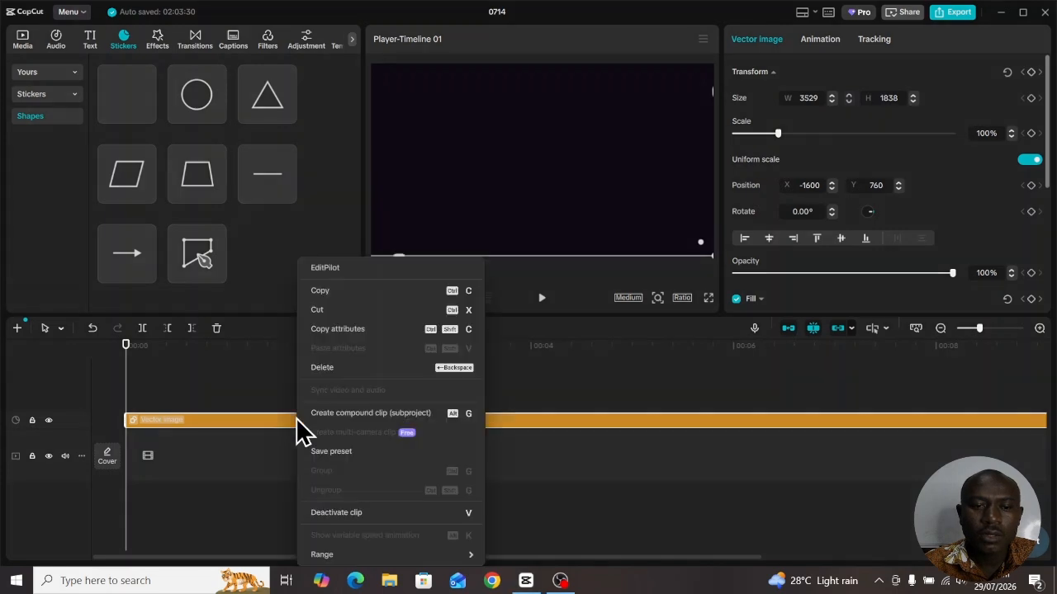
{"action": "left_click", "coordinate": [355, 412]}
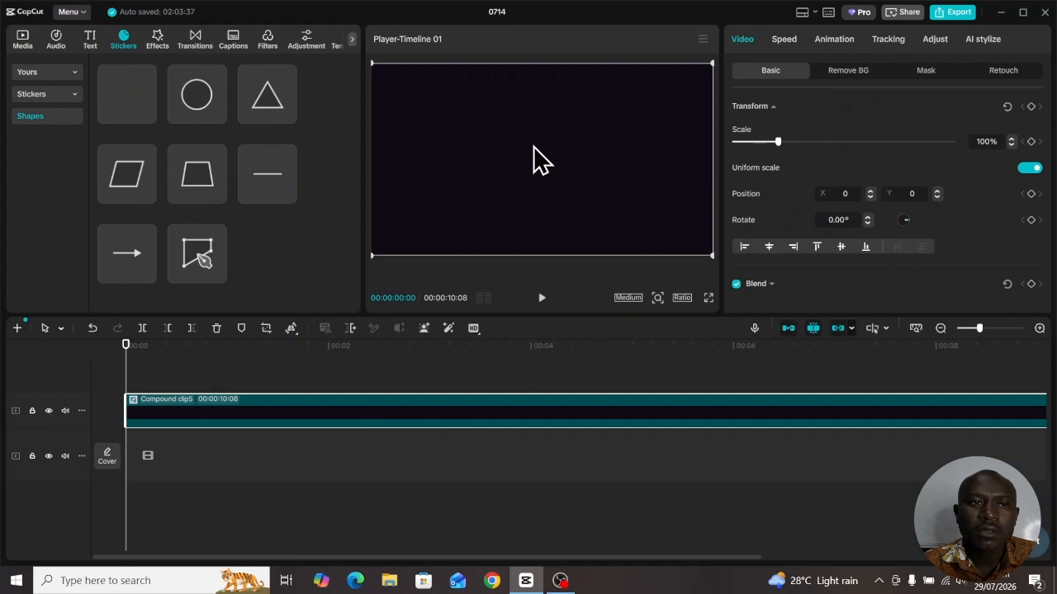
Add a default text clip above the background and change its wording to "TEXT ANIMATION"
{"action": "left_click", "coordinate": [89, 39]}
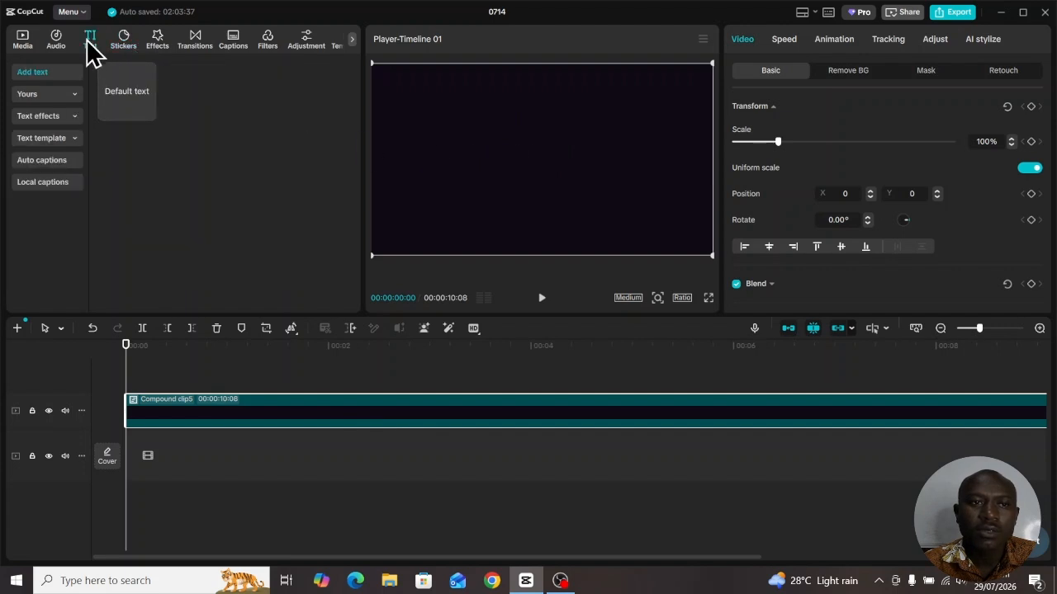
{"action": "left_click", "coordinate": [147, 113]}
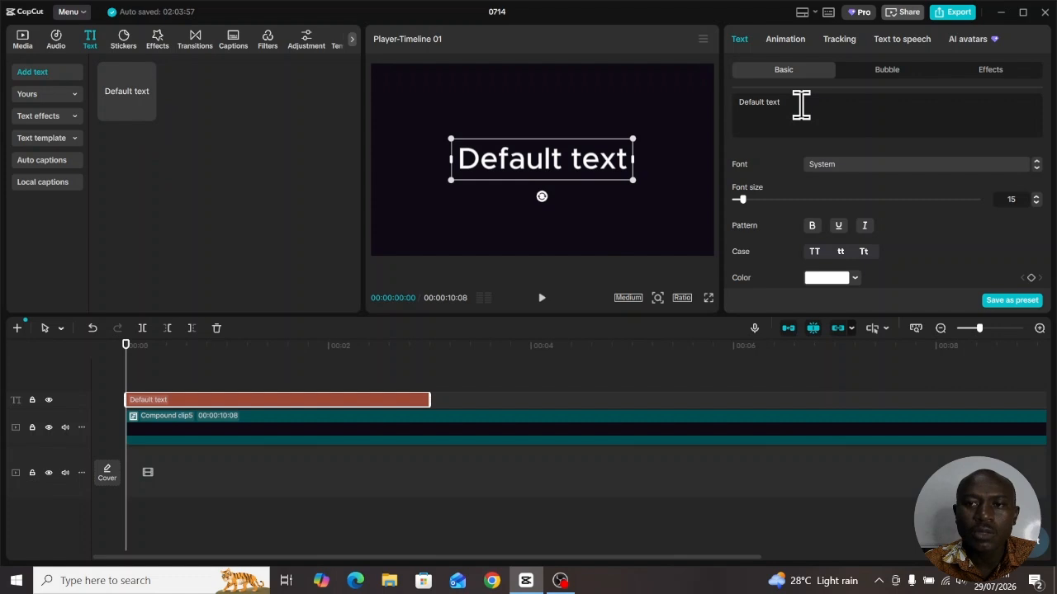
{"action": "left_click_drag", "start_coordinate": [800, 103], "coordinate": [723, 117]}
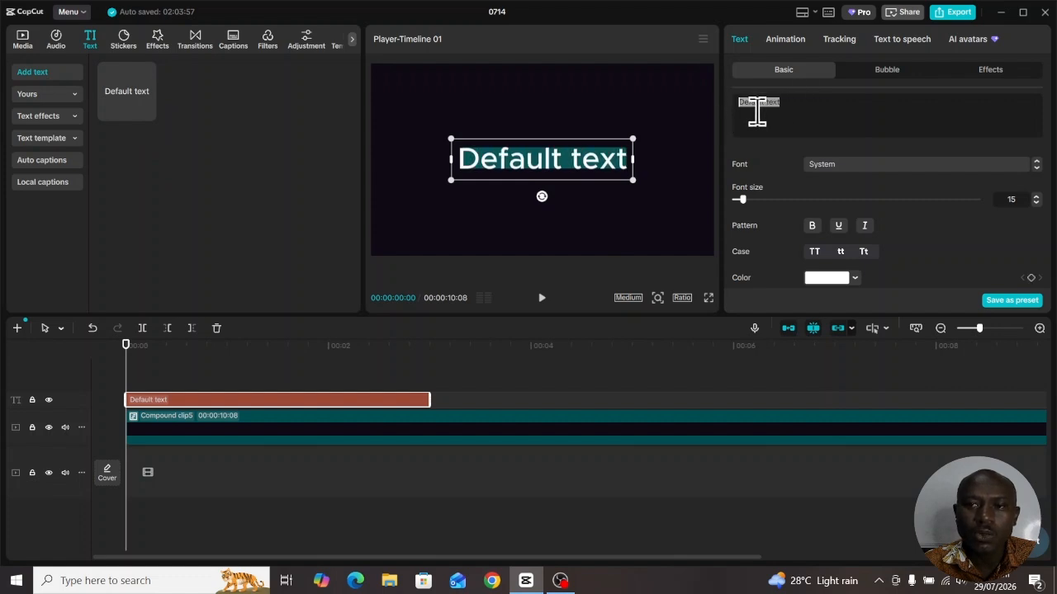
{"action": "type", "text": "TEXT ANIMATION"}
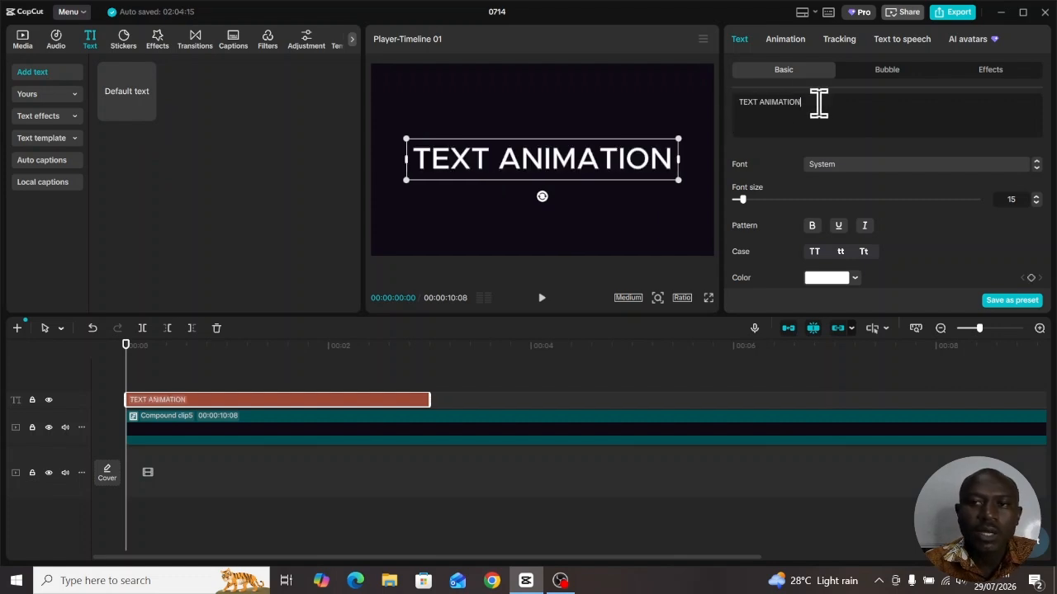
Style the title in bold Bodoni MT Italic and extend its clip to the length of the background clip
{"action": "left_click_drag", "start_coordinate": [819, 103], "coordinate": [734, 109]}
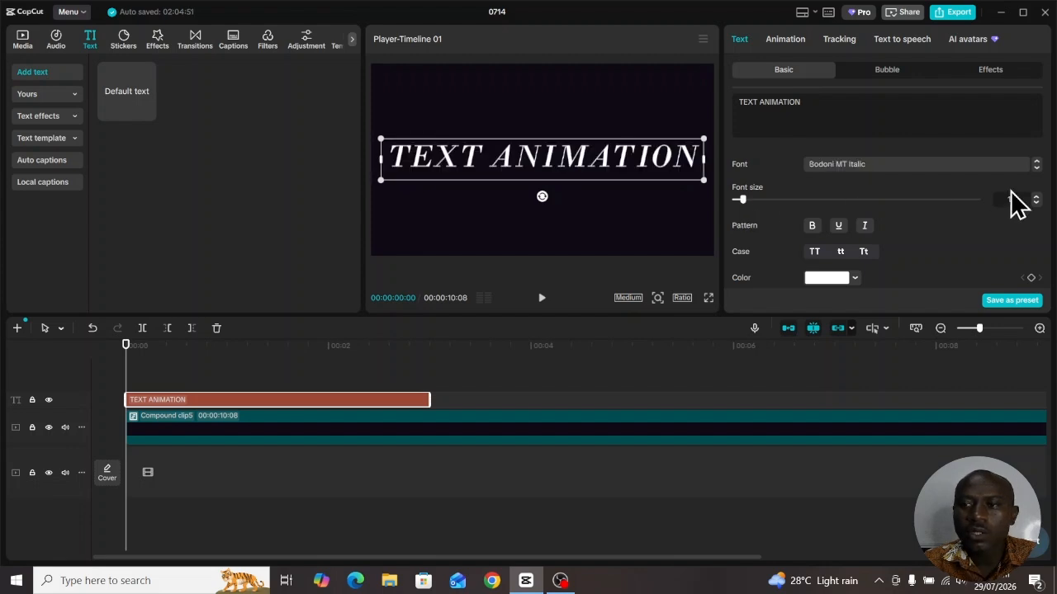
{"action": "scroll", "coordinate": [999, 238], "scroll_direction": "down", "scroll_amount": 1}
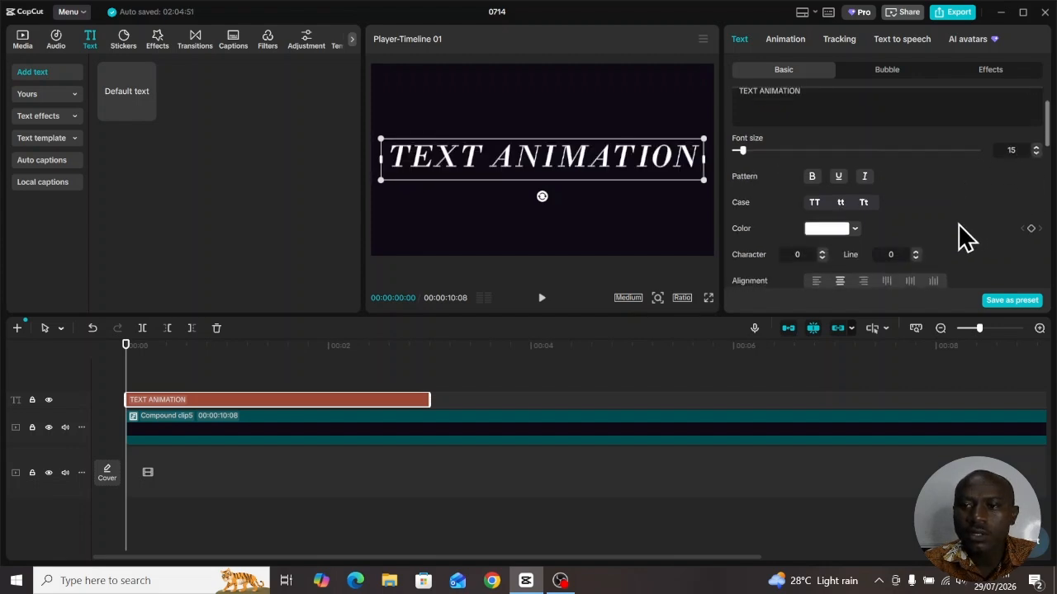
{"action": "left_click", "coordinate": [812, 178]}
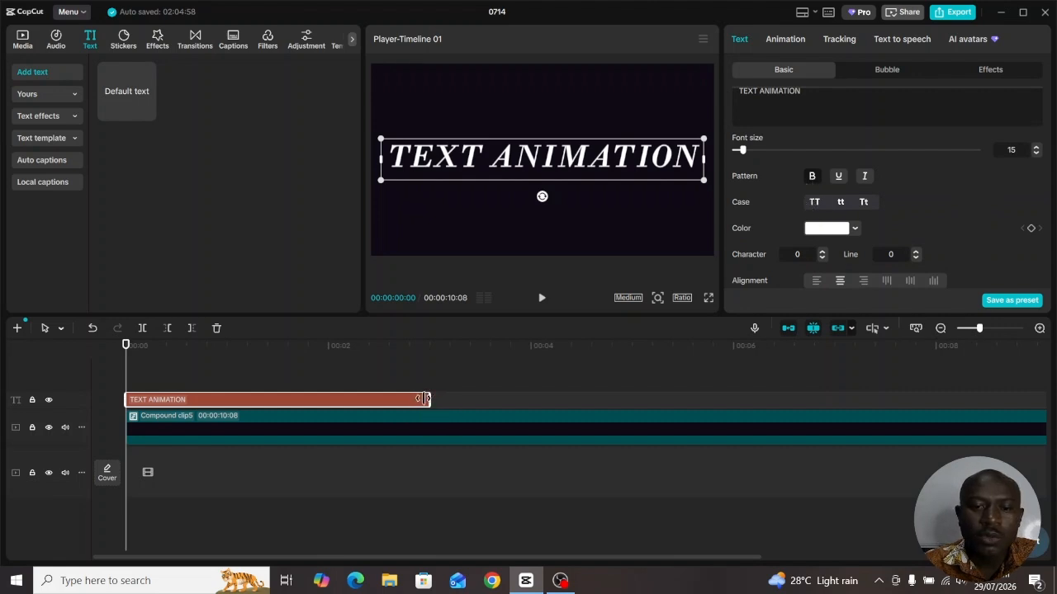
{"action": "left_click_drag", "start_coordinate": [428, 397], "coordinate": [758, 400]}
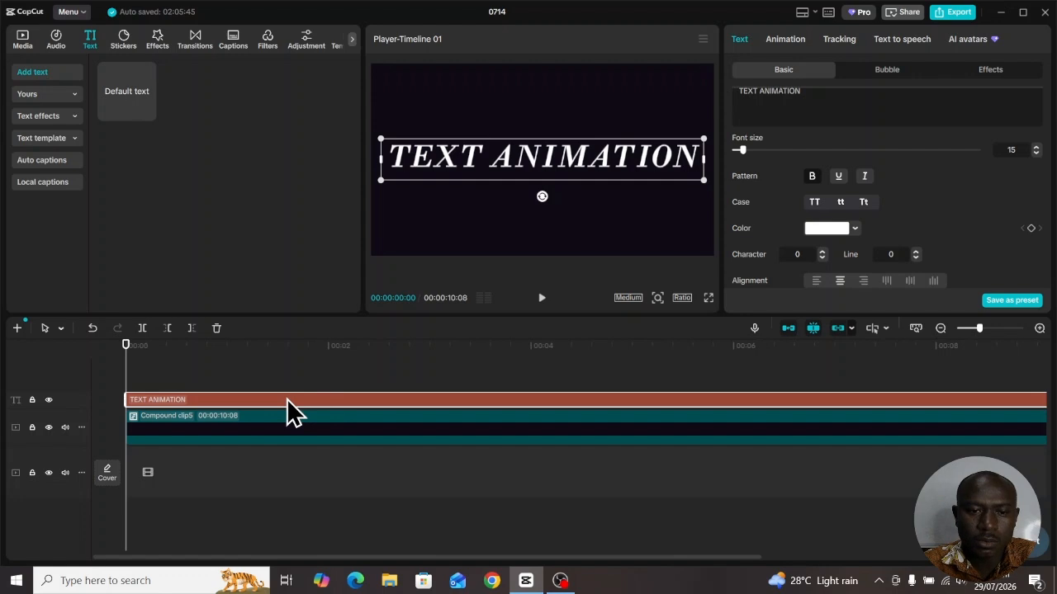
Duplicate the title clip onto a track directly above it and hide the upper copy's track
{"action": "key", "text": "ctrl+v"}
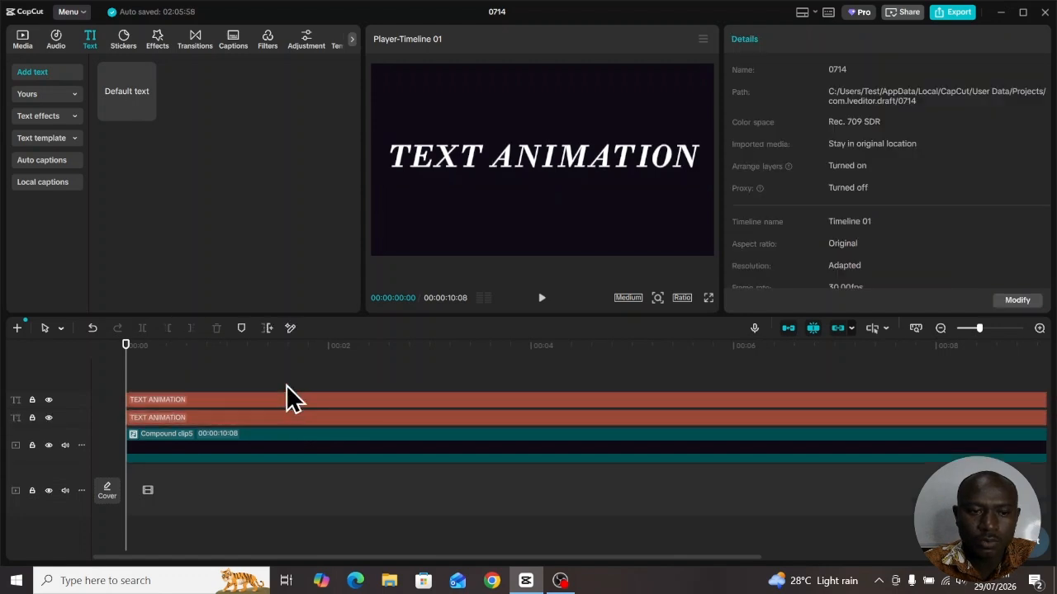
{"action": "left_click", "coordinate": [305, 400]}
{"action": "left_click", "coordinate": [313, 413]}
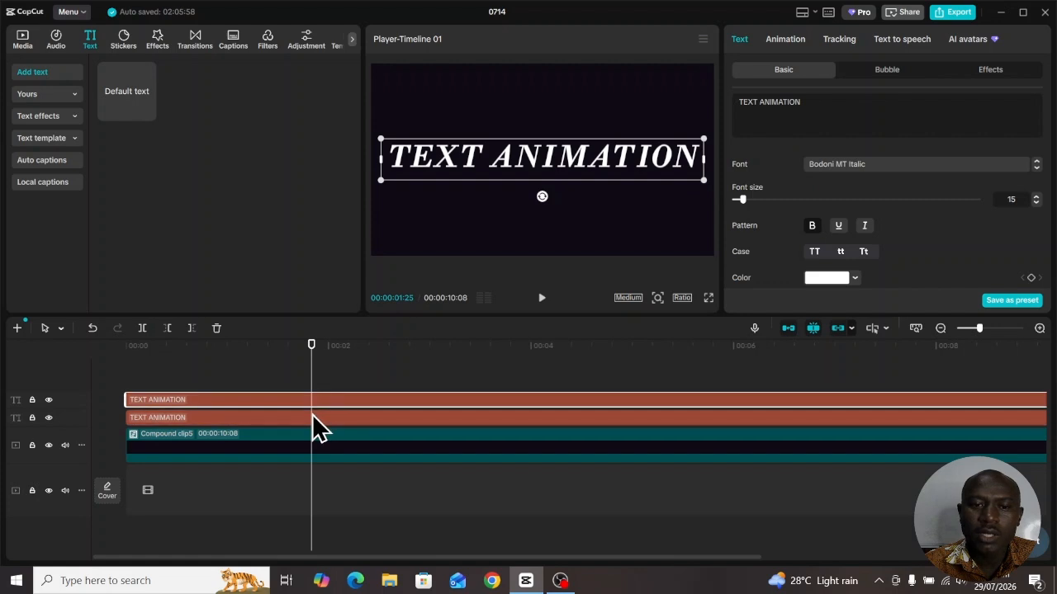
{"action": "left_click", "coordinate": [312, 402]}
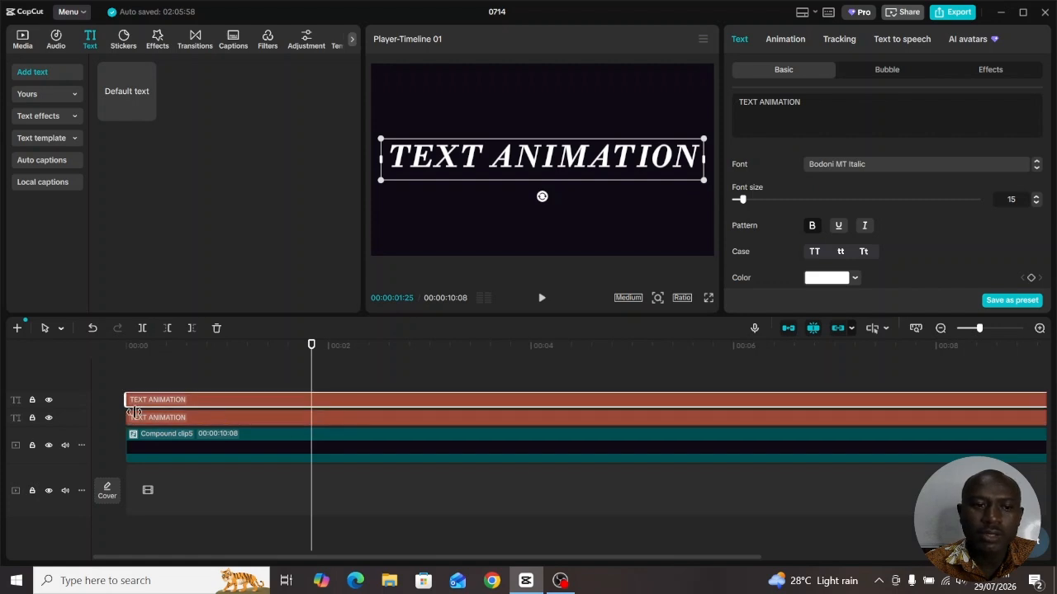
{"action": "left_click", "coordinate": [48, 401]}
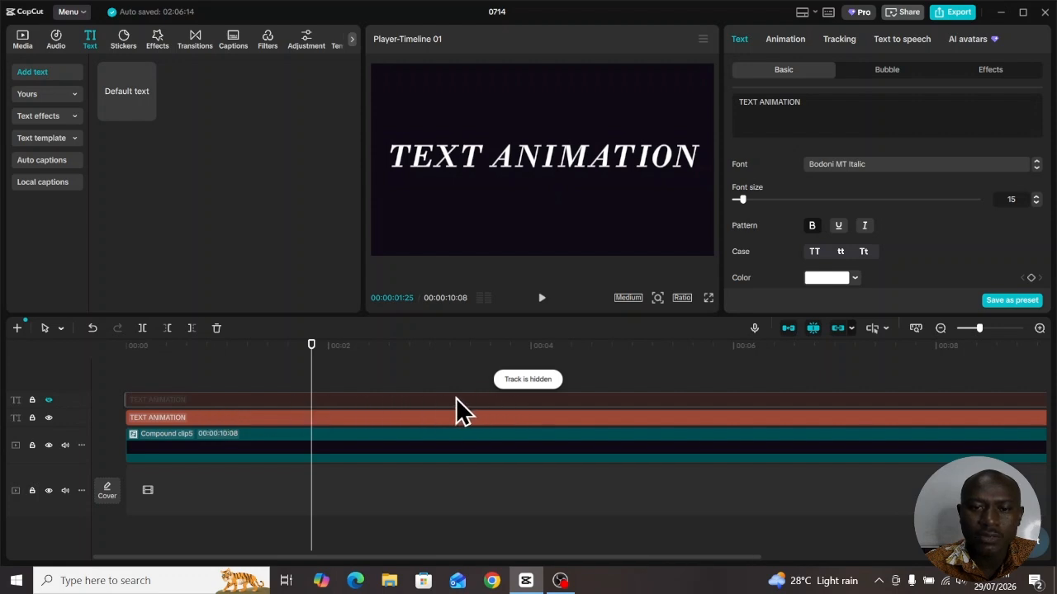
Set the text colour of the lower title clip to the blue 133BEA
{"action": "left_click", "coordinate": [346, 419]}
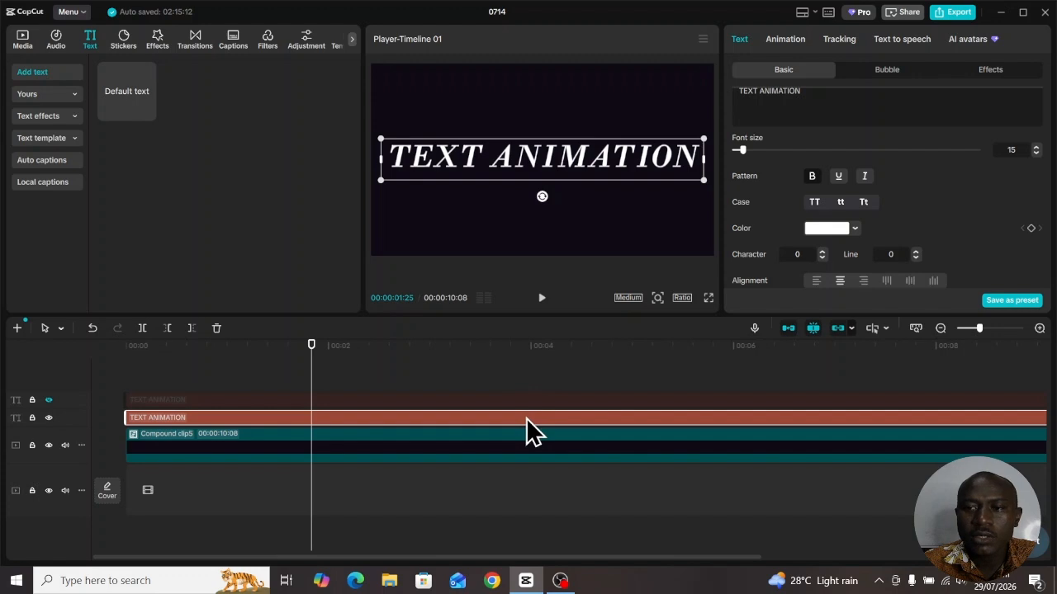
{"action": "left_click", "coordinate": [856, 231]}
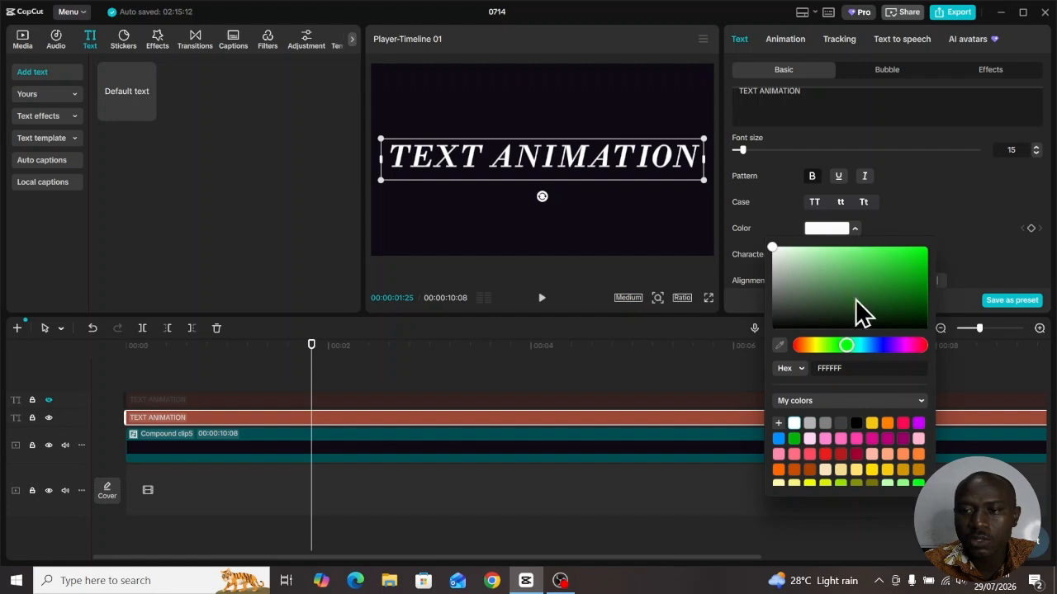
{"action": "left_click", "coordinate": [886, 345]}
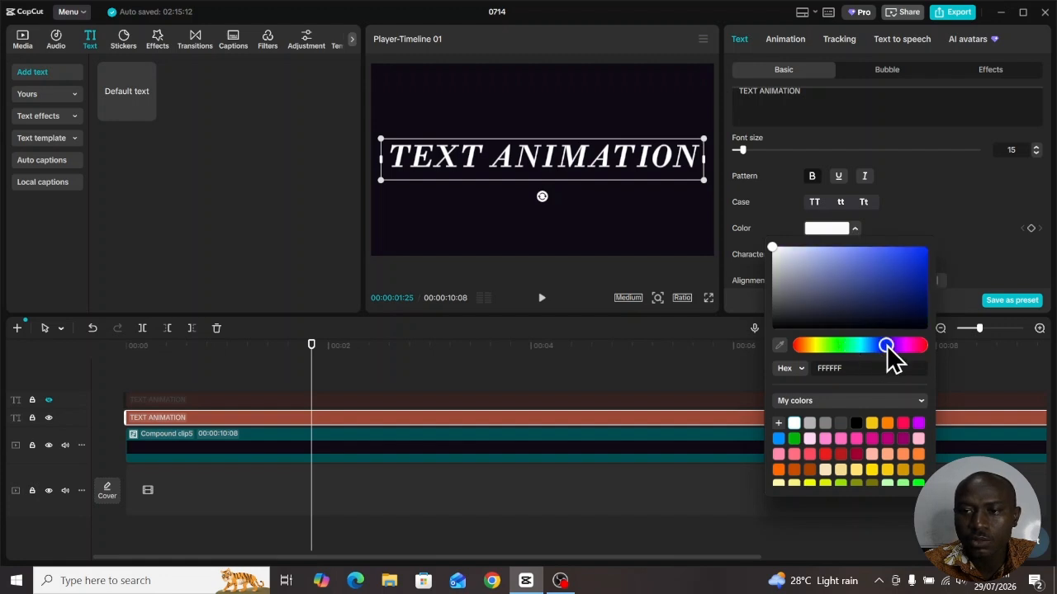
{"action": "left_click", "coordinate": [915, 255]}
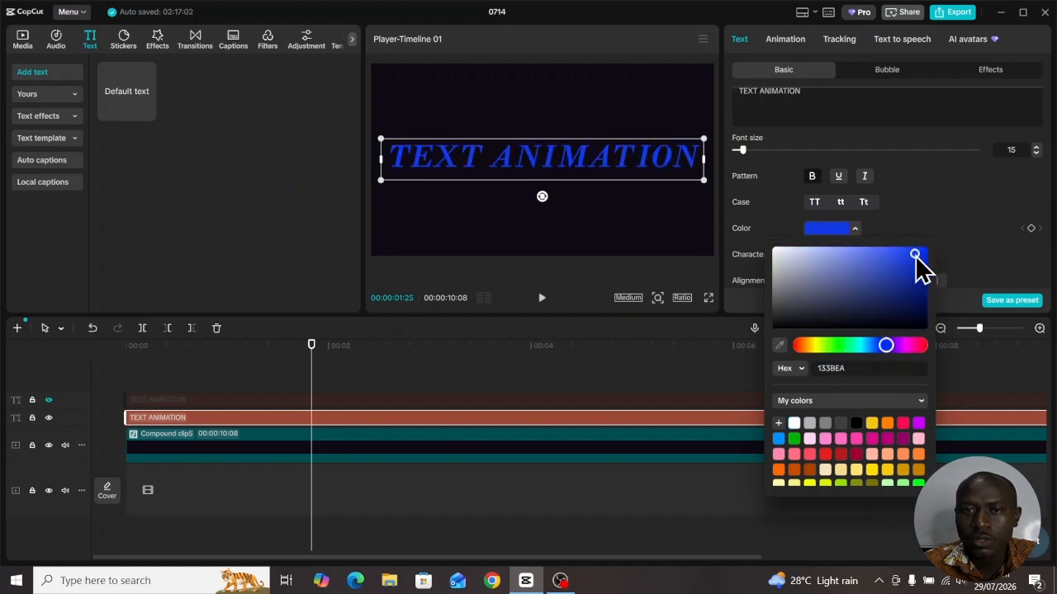
{"action": "left_click", "coordinate": [927, 189]}
Give the lower title a bright green 39FF14 stroke with a thickness of 15
{"action": "scroll", "coordinate": [929, 189], "scroll_direction": "down", "scroll_amount": 6}
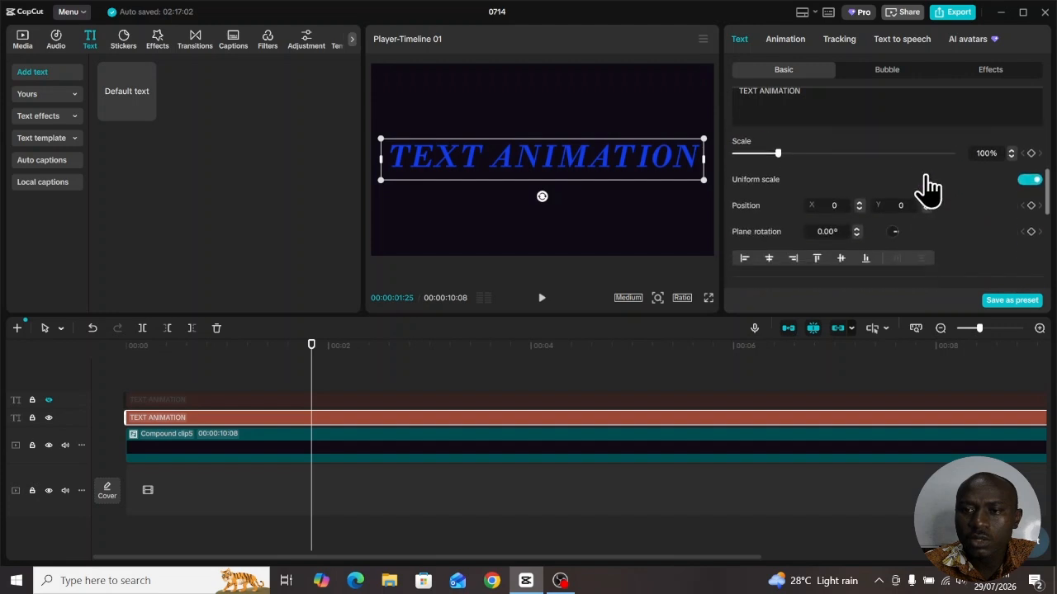
{"action": "scroll", "coordinate": [929, 189], "scroll_direction": "down", "scroll_amount": 2}
{"action": "scroll", "coordinate": [920, 189], "scroll_direction": "up", "scroll_amount": 1}
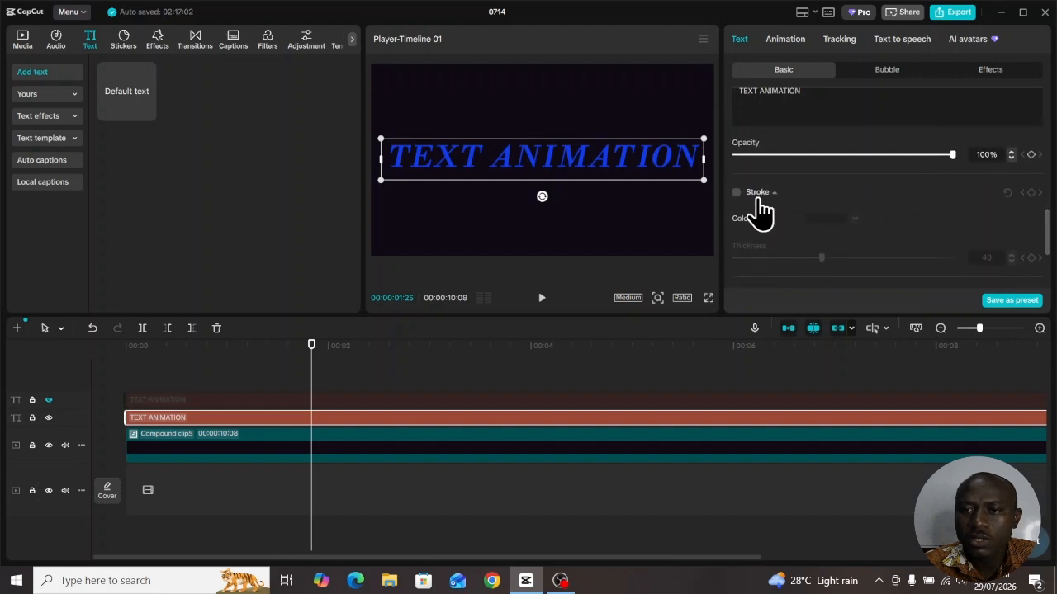
{"action": "left_click", "coordinate": [736, 193]}
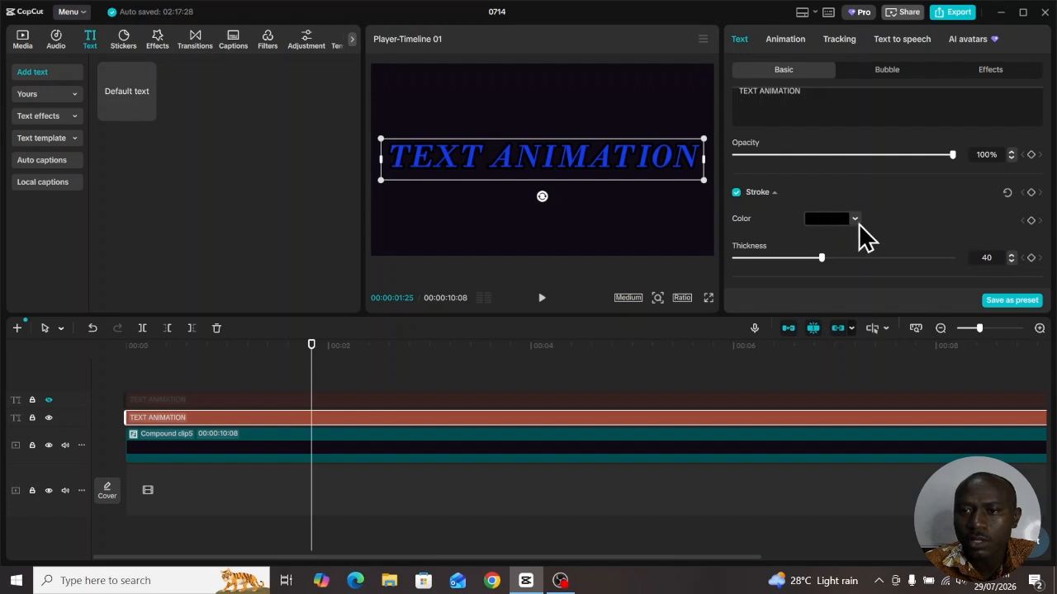
{"action": "left_click", "coordinate": [856, 220]}
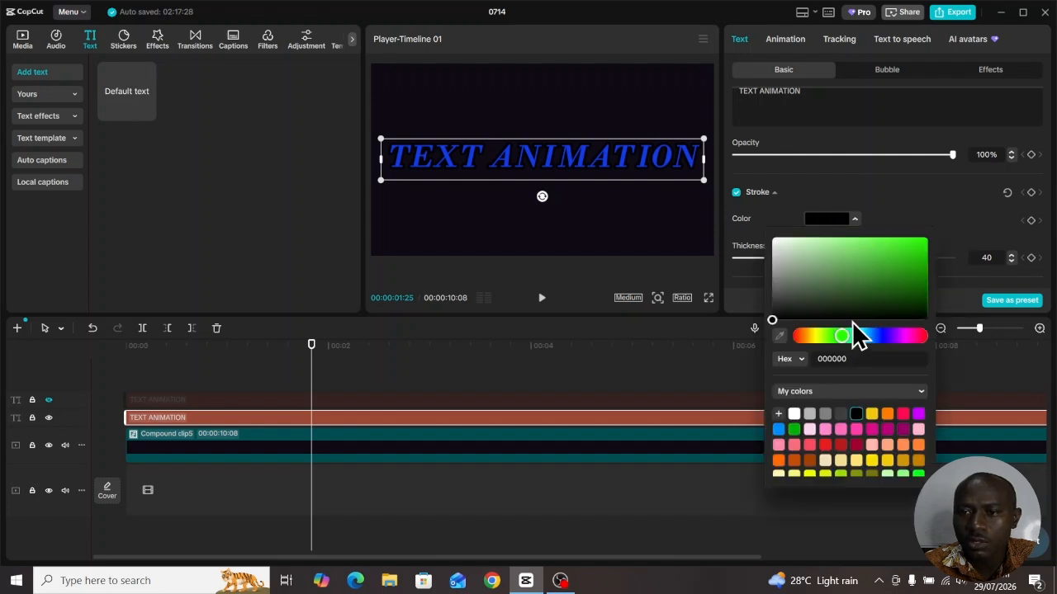
{"action": "left_click", "coordinate": [915, 238]}
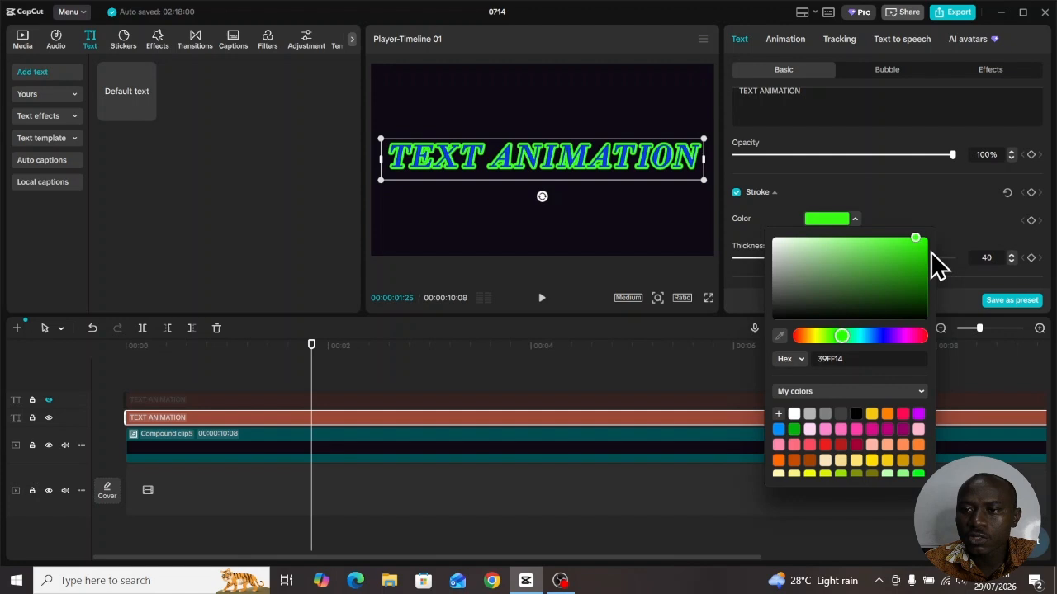
{"action": "left_click", "coordinate": [899, 219]}
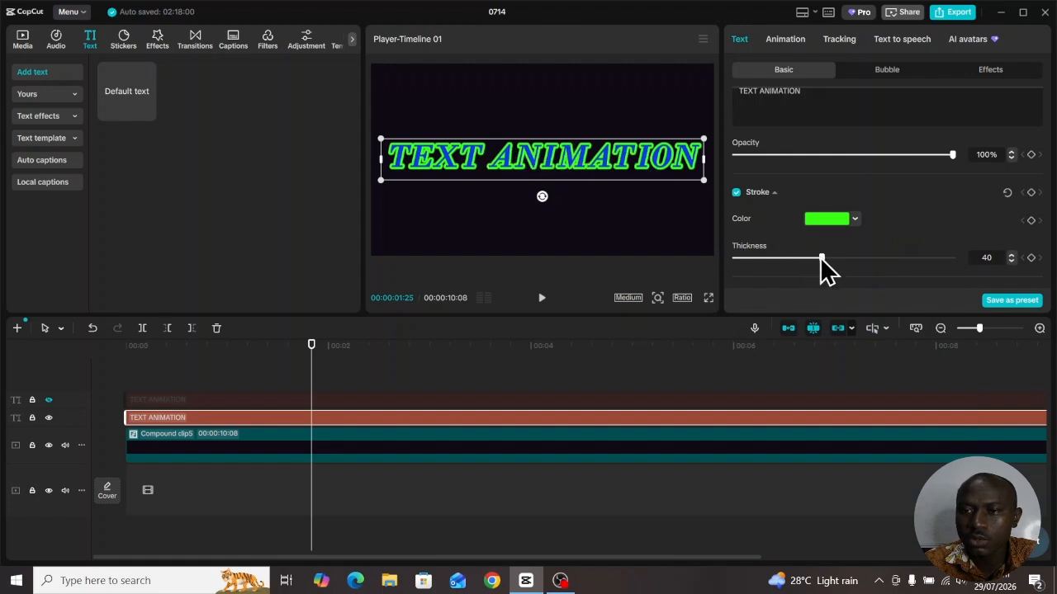
{"action": "left_click_drag", "start_coordinate": [821, 258], "coordinate": [766, 258]}
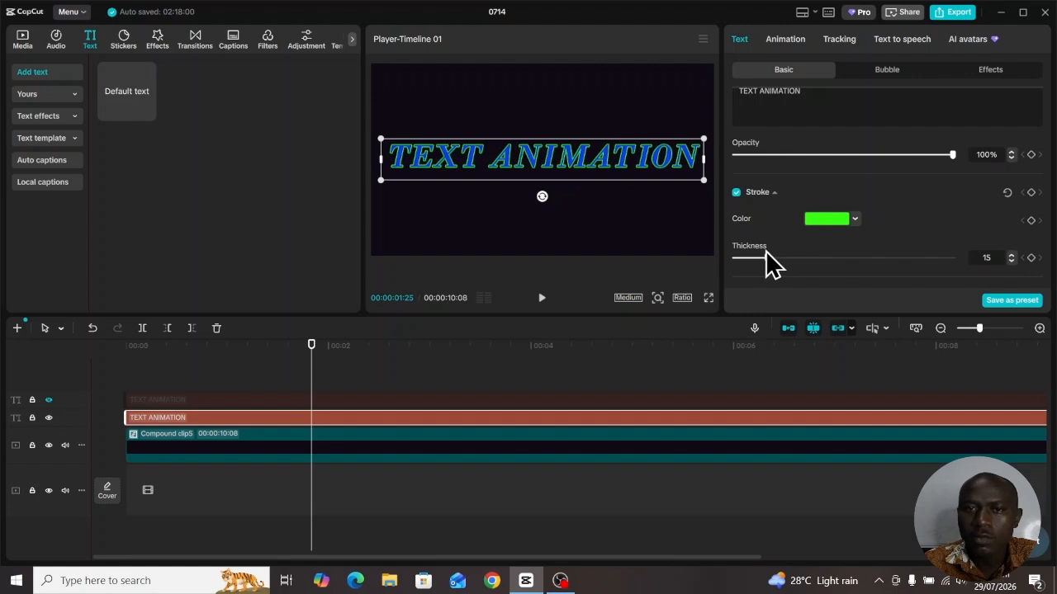
Turn the lower title into a compound clip and key out its blue fill with Chroma key, leaving the green outline
{"action": "right_click", "coordinate": [434, 416]}
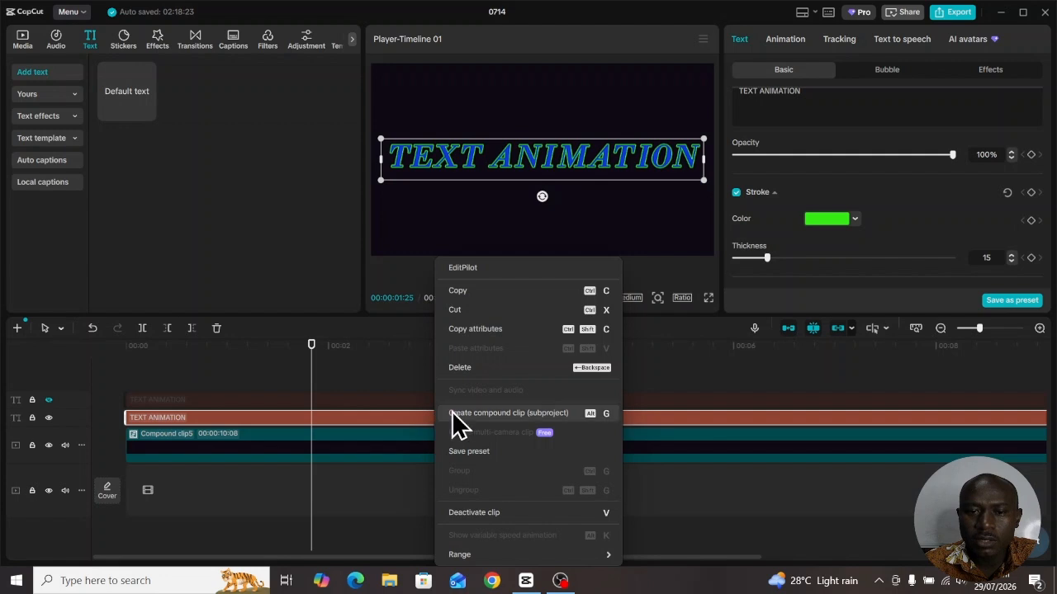
{"action": "left_click", "coordinate": [492, 415]}
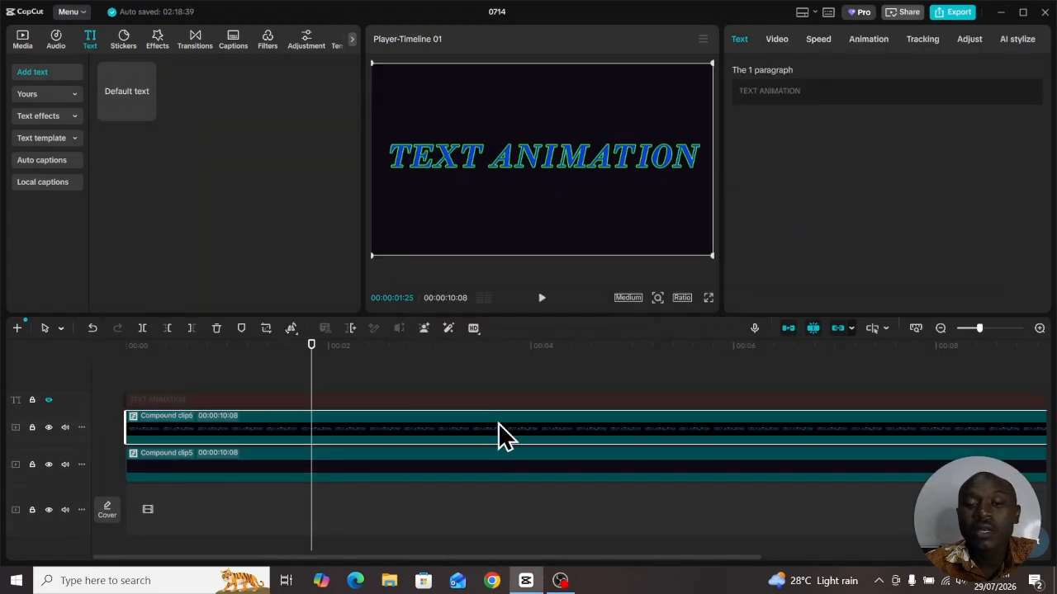
{"action": "left_click", "coordinate": [781, 41]}
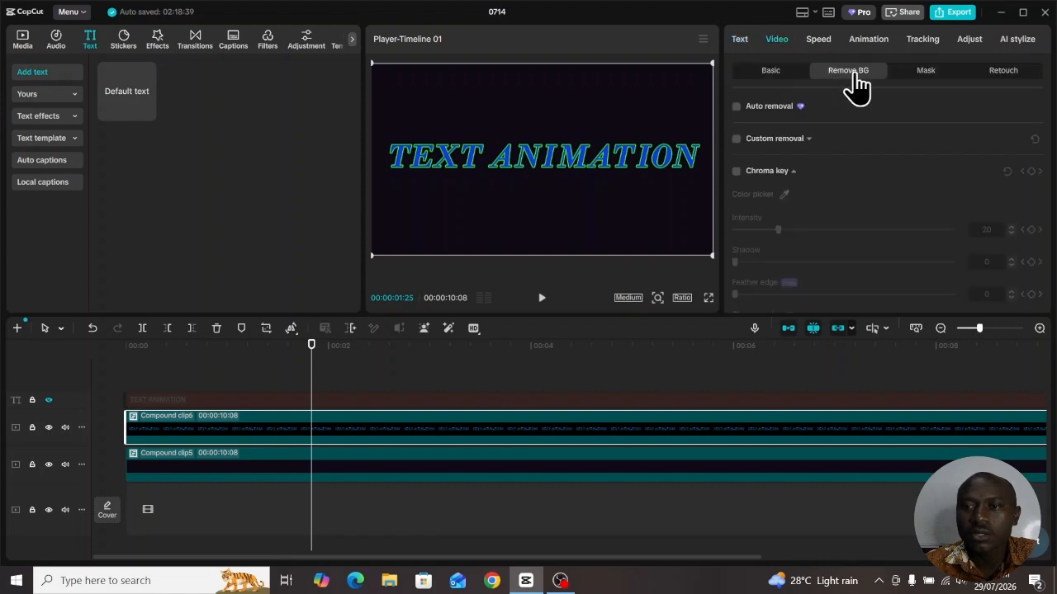
{"action": "left_click", "coordinate": [737, 172]}
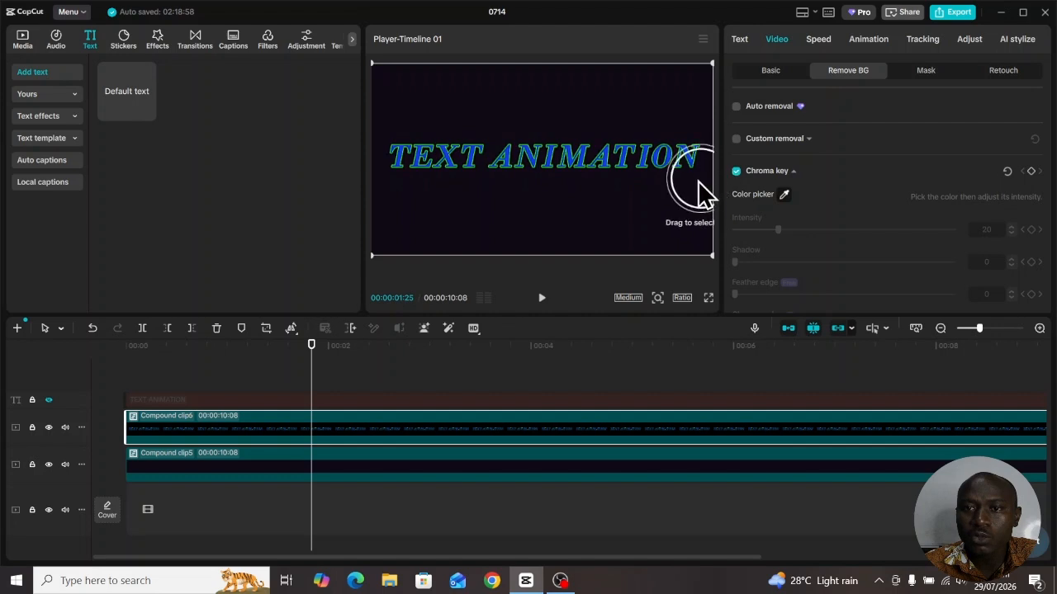
{"action": "left_click", "coordinate": [657, 166]}
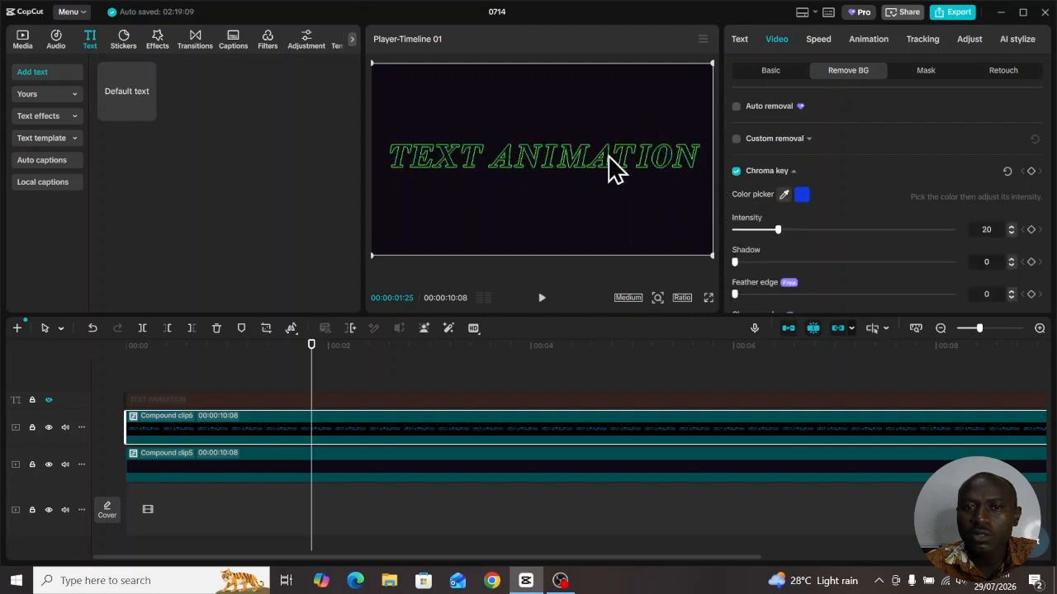
{"action": "left_click", "coordinate": [512, 403]}
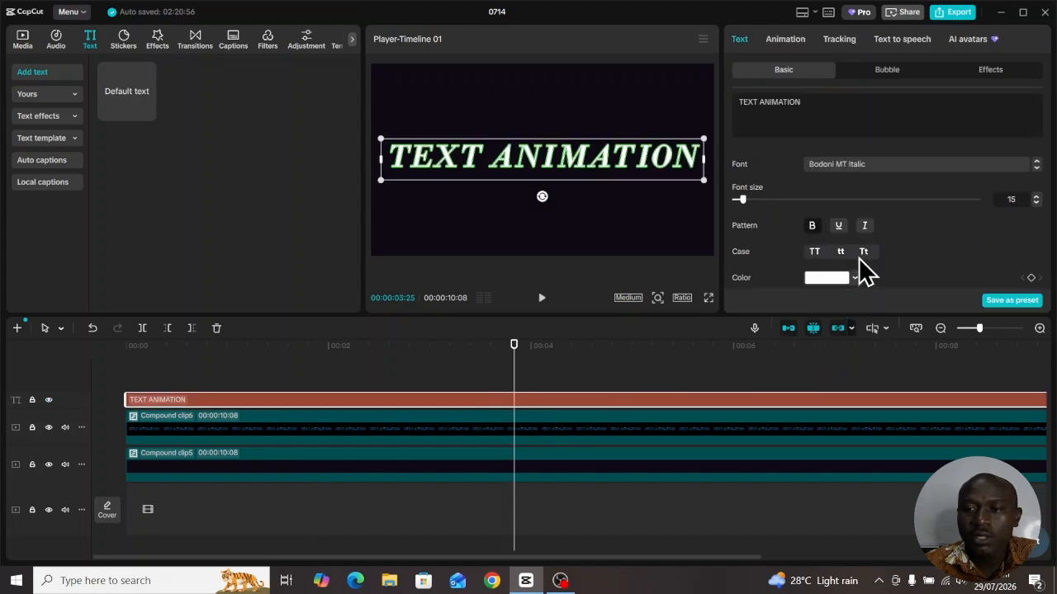
{"action": "scroll", "coordinate": [863, 264], "scroll_direction": "down", "scroll_amount": 1}
{"action": "left_click", "coordinate": [855, 228]}
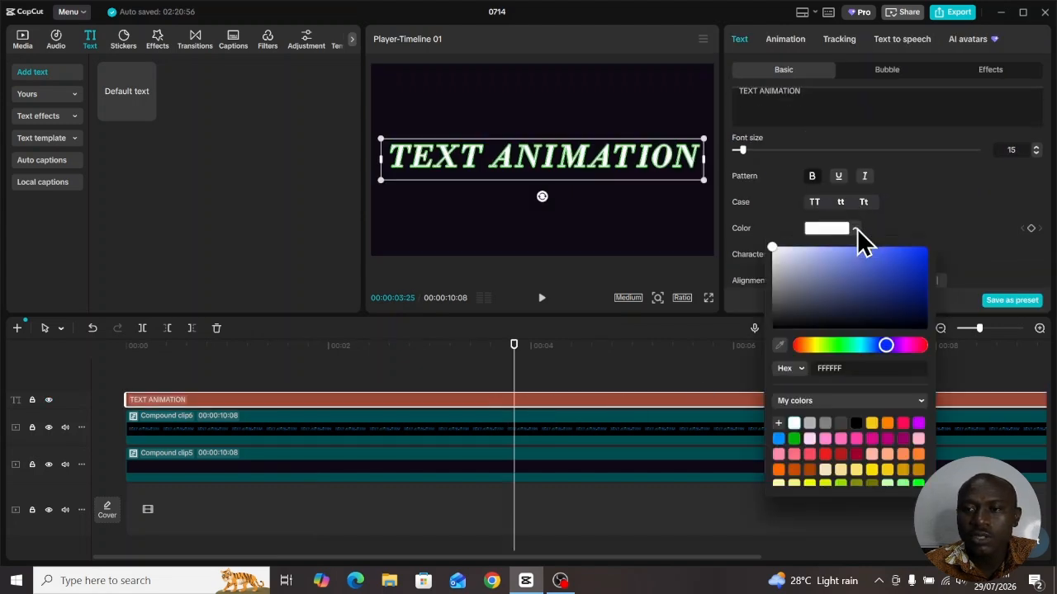
{"action": "left_click", "coordinate": [922, 267]}
{"action": "left_click", "coordinate": [884, 303]}
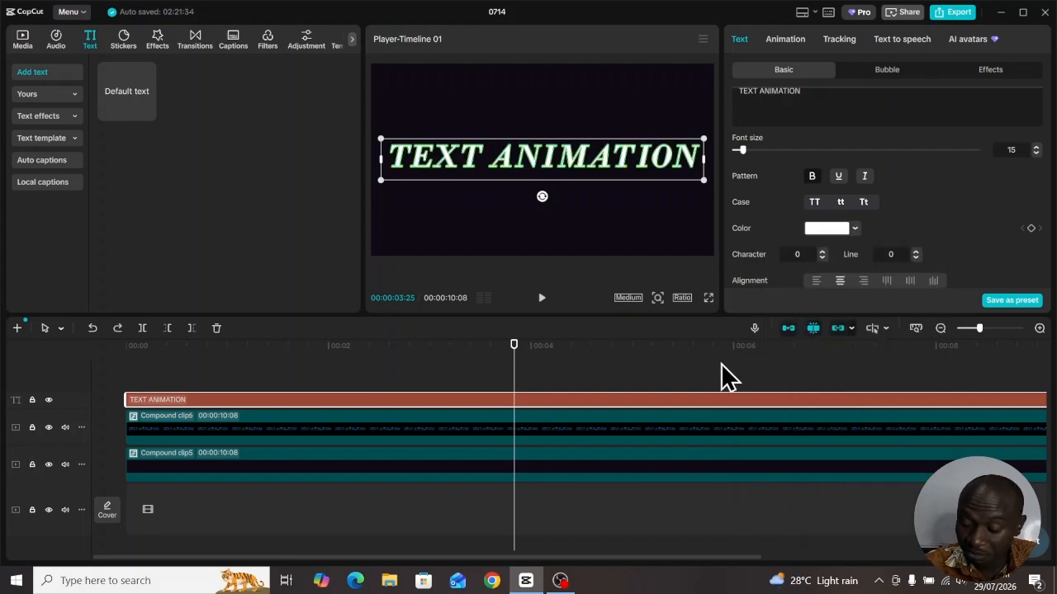
Turn the upper white title into a compound clip and apply a Split mask to it at the timeline start
{"action": "right_click", "coordinate": [536, 411]}
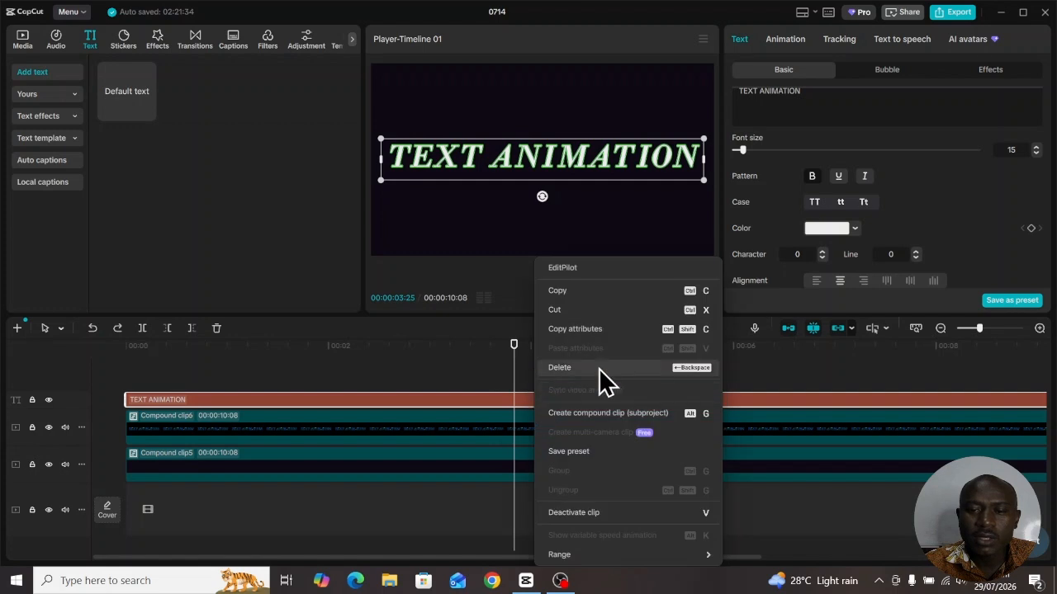
{"action": "left_click", "coordinate": [583, 417]}
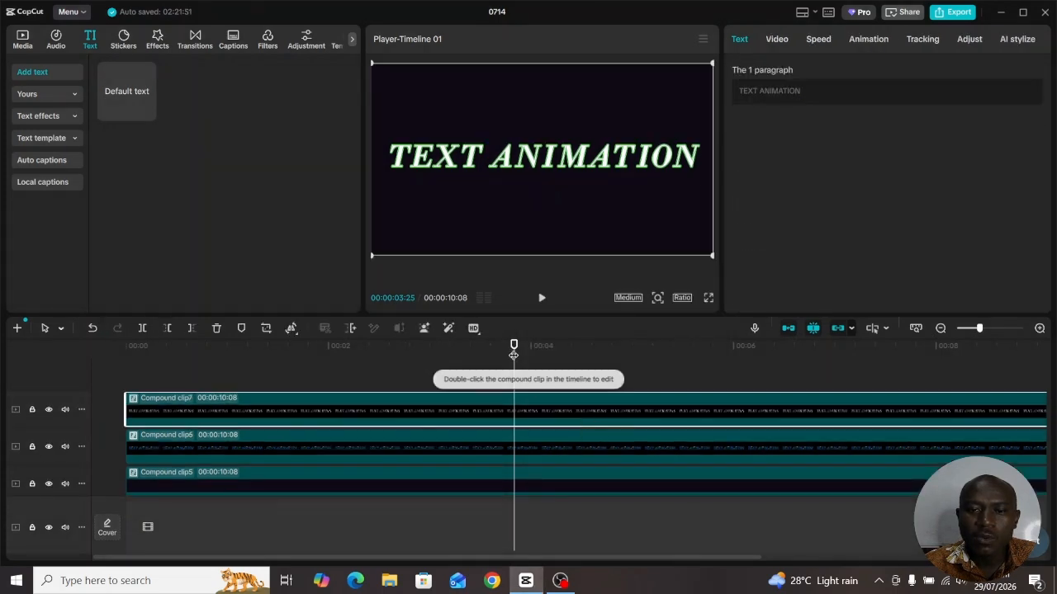
{"action": "left_click_drag", "start_coordinate": [514, 347], "coordinate": [90, 358]}
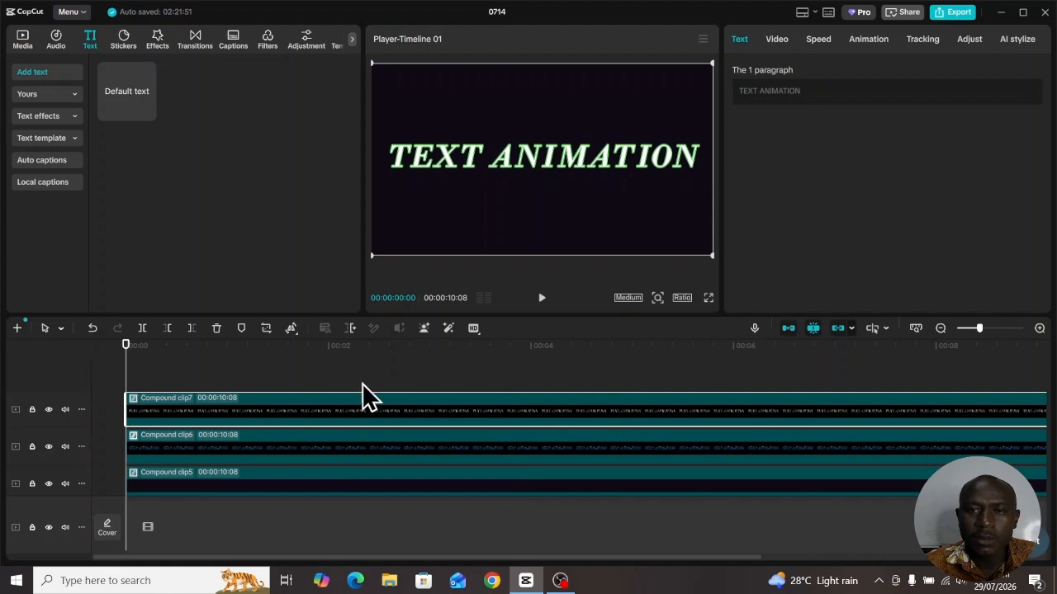
{"action": "left_click", "coordinate": [778, 41]}
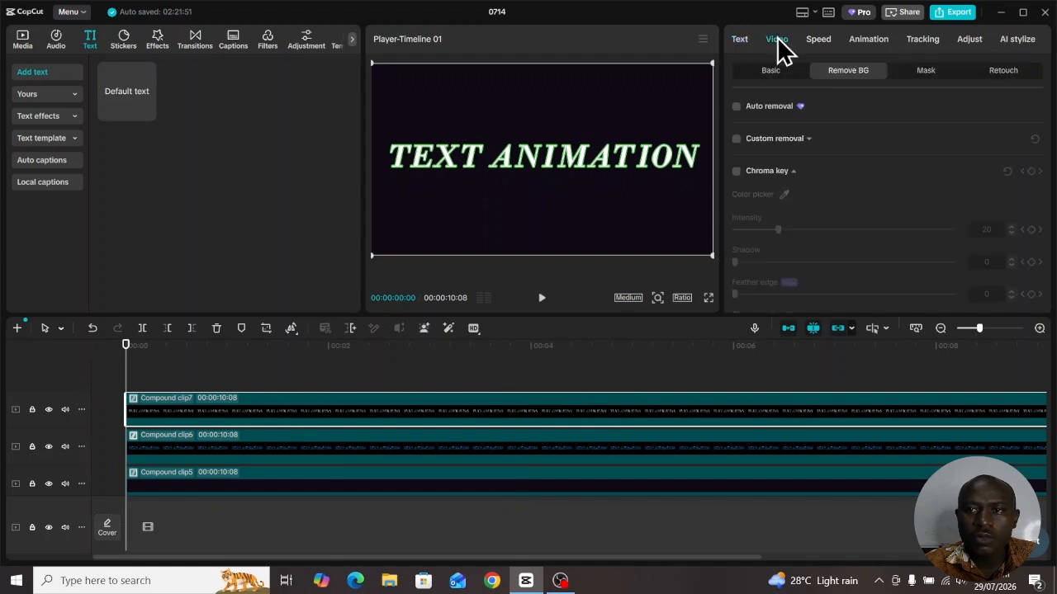
{"action": "left_click", "coordinate": [925, 72]}
{"action": "left_click", "coordinate": [772, 129]}
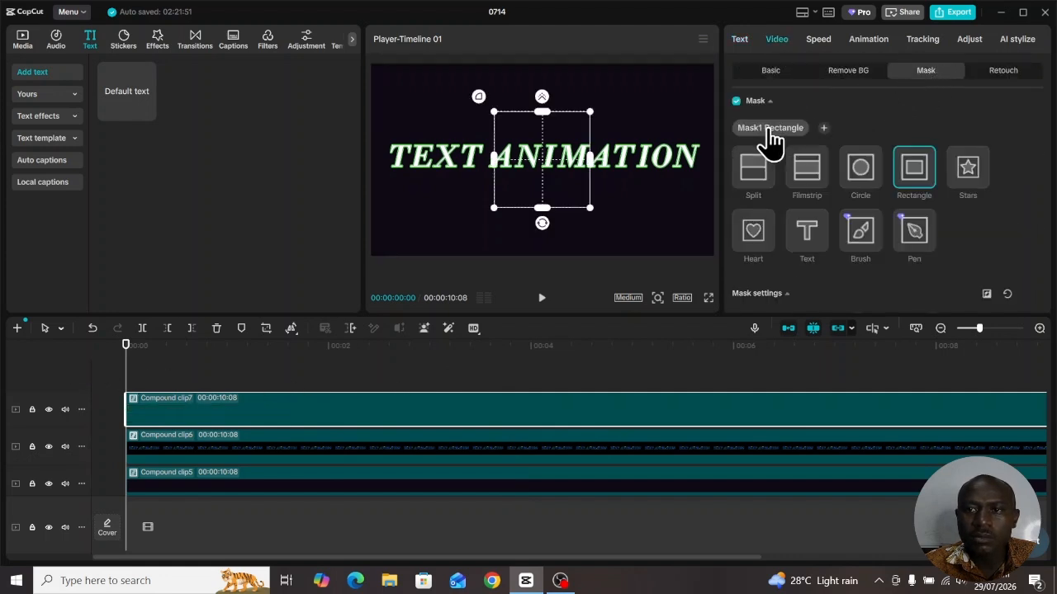
{"action": "left_click", "coordinate": [753, 177]}
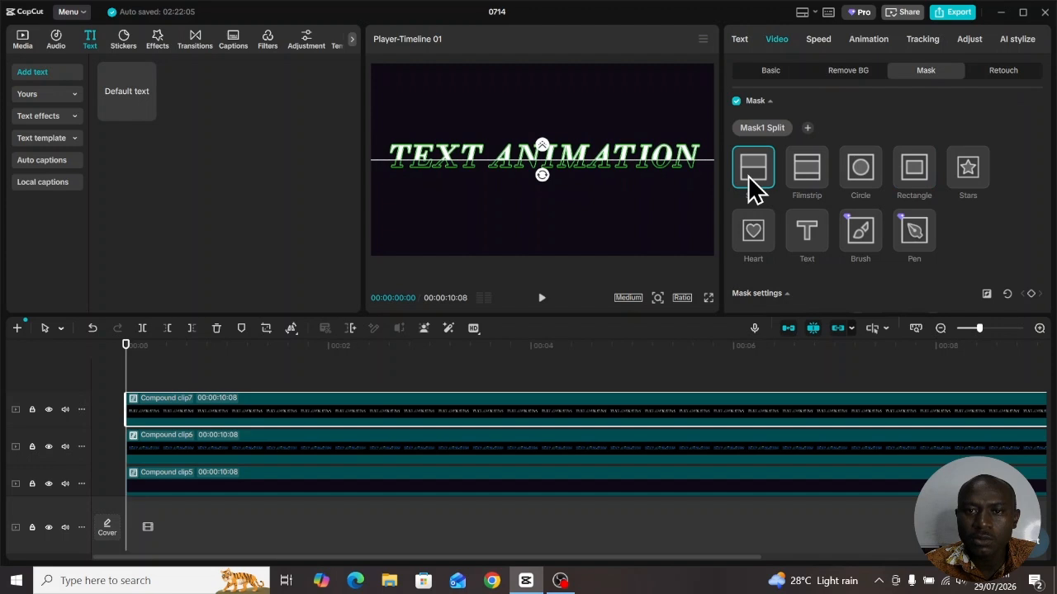
Rotate the split mask to -77° and keyframe its position from X -881, Y -49 at the start to X 829, Y -243 at 00:00:02:13
{"action": "left_click_drag", "start_coordinate": [542, 174], "coordinate": [556, 164]}
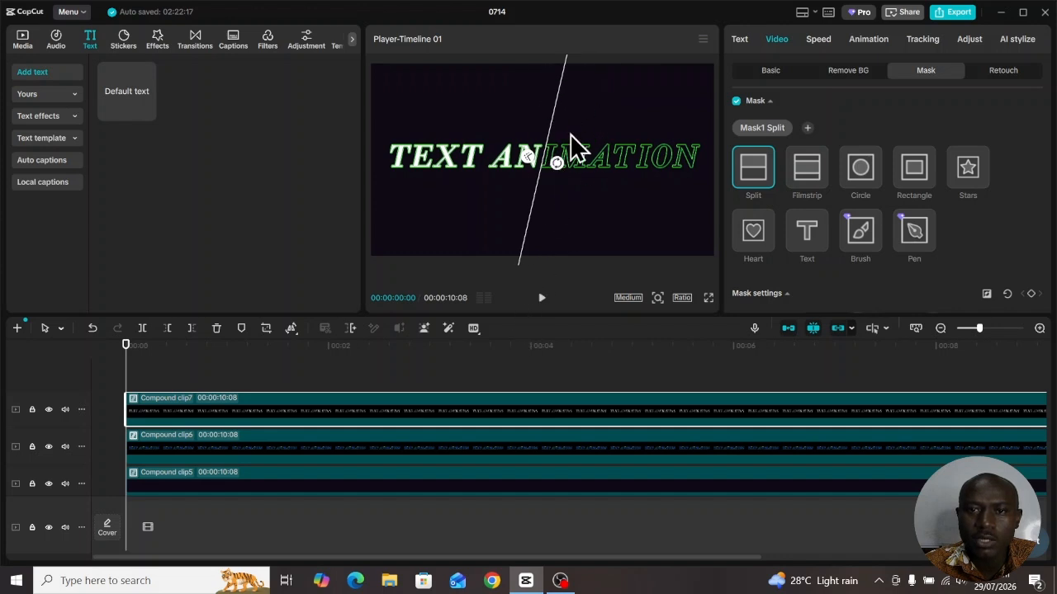
{"action": "left_click_drag", "start_coordinate": [559, 214], "coordinate": [415, 141]}
{"action": "scroll", "coordinate": [763, 212], "scroll_direction": "down", "scroll_amount": 2}
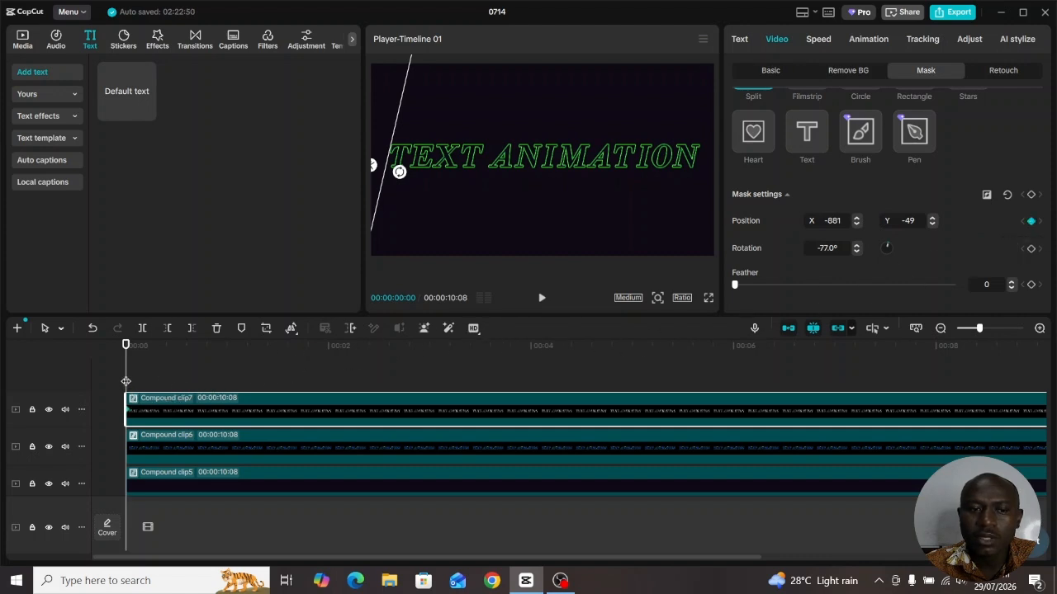
{"action": "left_click_drag", "start_coordinate": [157, 382], "coordinate": [372, 376]}
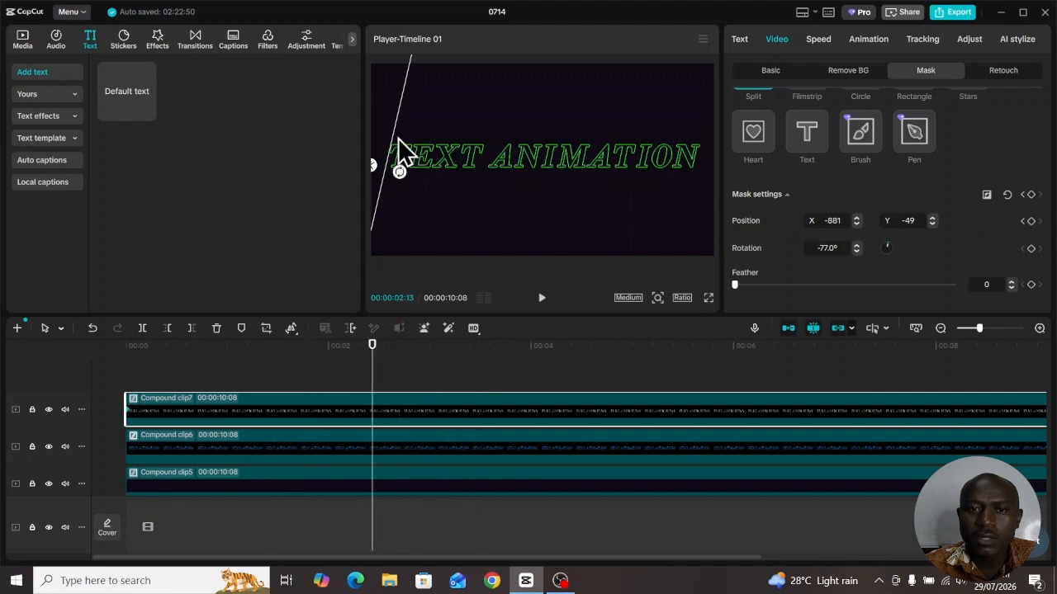
{"action": "left_click_drag", "start_coordinate": [397, 140], "coordinate": [703, 172]}
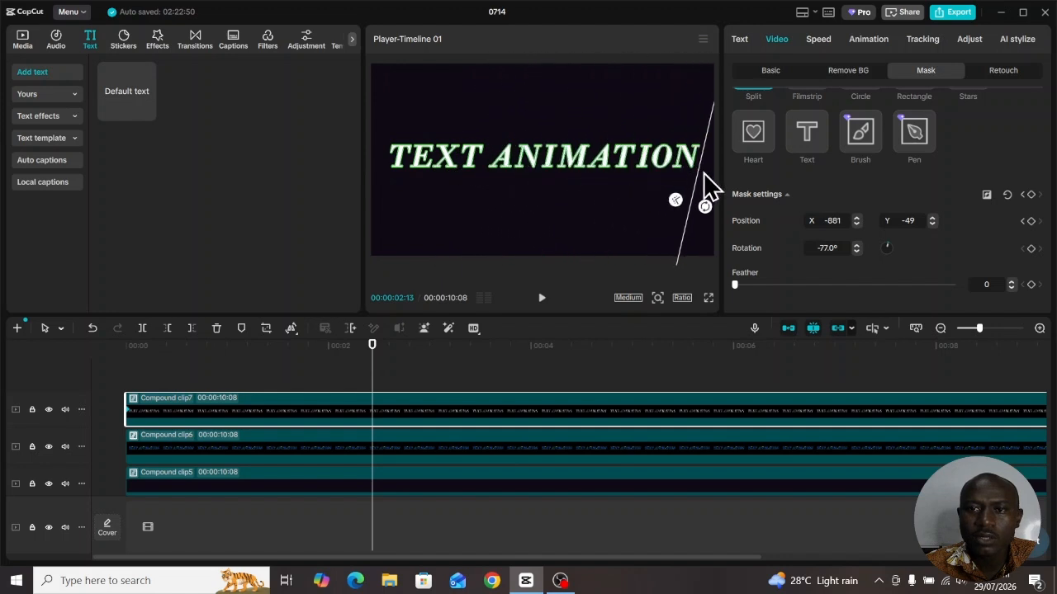
Open the full list of easing presets for the mask keyframe at 00:00:02:13
{"action": "right_click", "coordinate": [373, 411]}
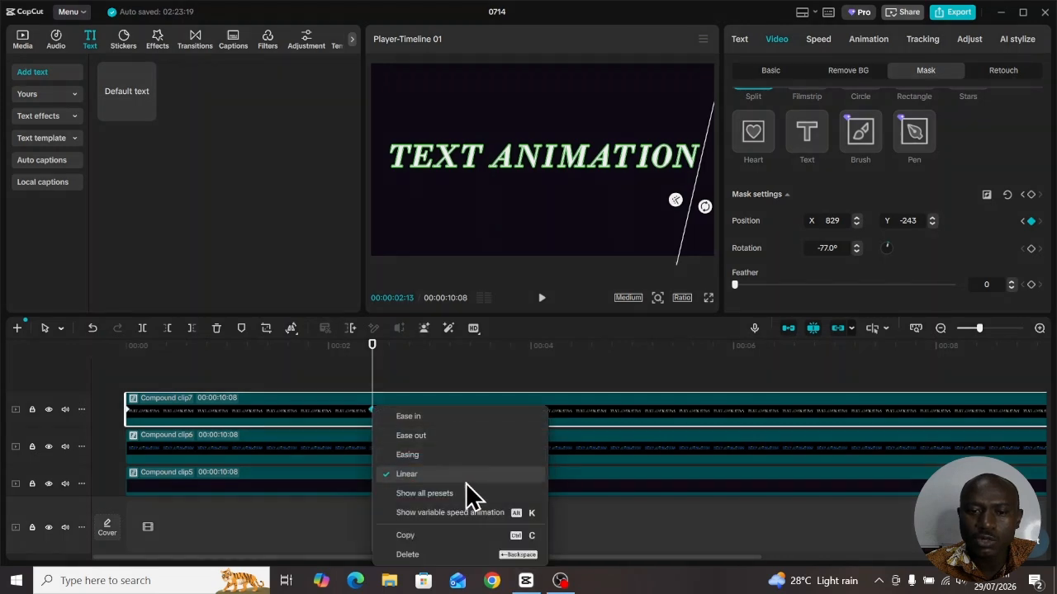
{"action": "left_click", "coordinate": [424, 495]}
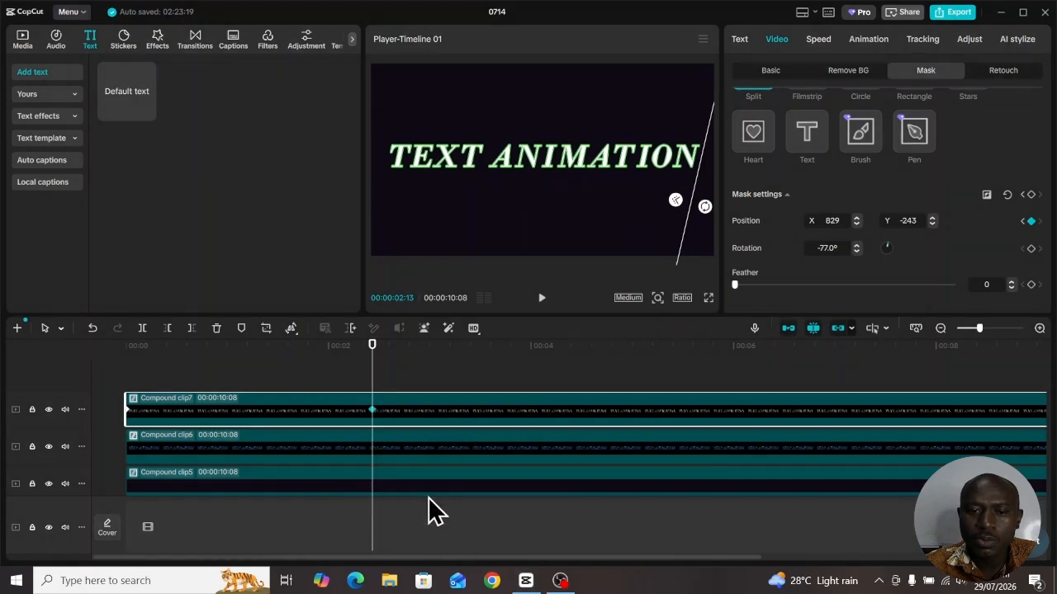